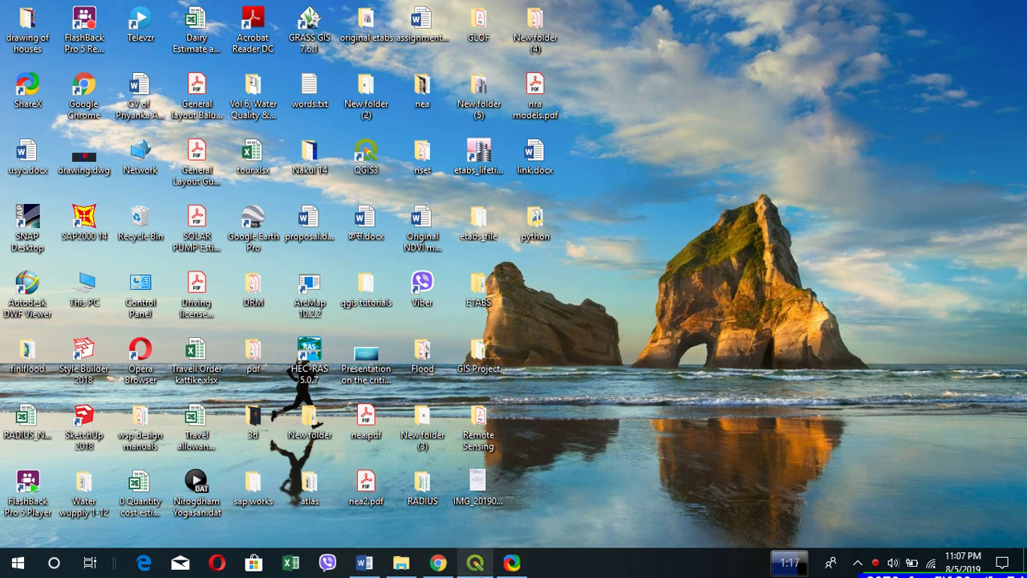
- Restore the empty Untitled Project QGIS window from the taskbar
{"action": "left_click", "coordinate": [475, 563]}
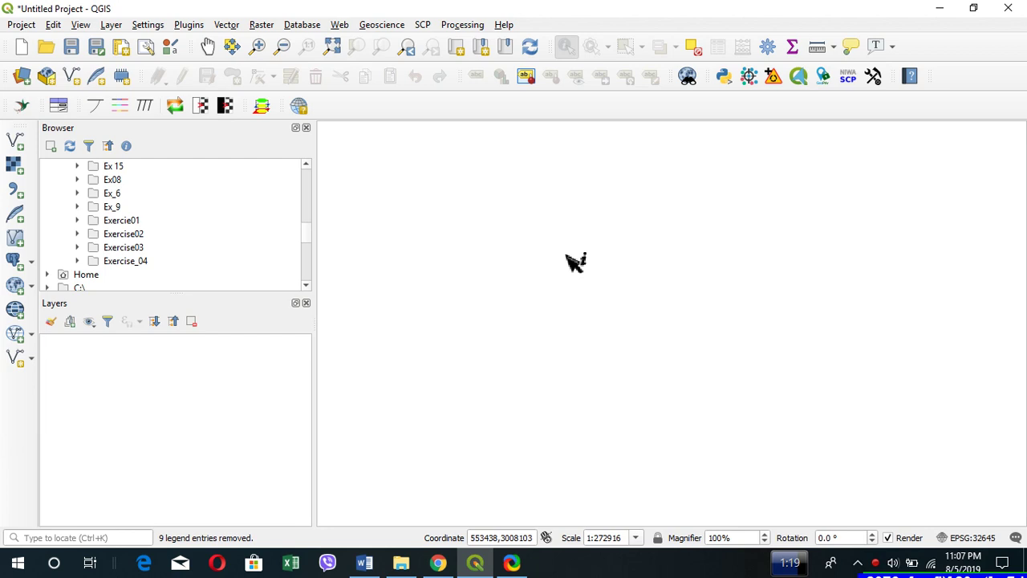
- Add tehrathum_utm.tif from the Browser to the map and centre the greyscale basin
{"action": "scroll", "coordinate": [487, 276], "scroll_direction": "up", "scroll_amount": 2}
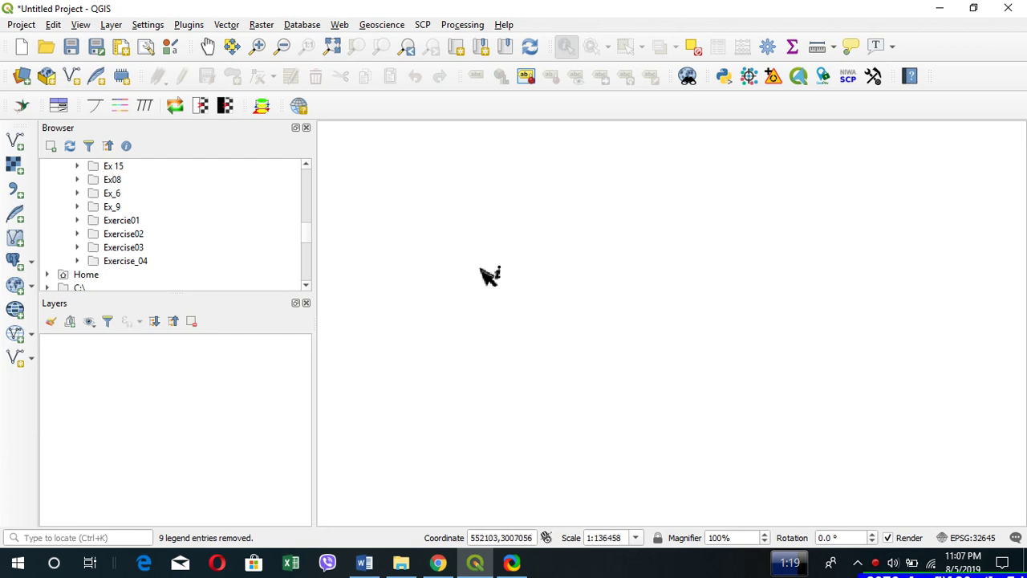
{"action": "left_click_drag", "start_coordinate": [309, 237], "coordinate": [311, 230]}
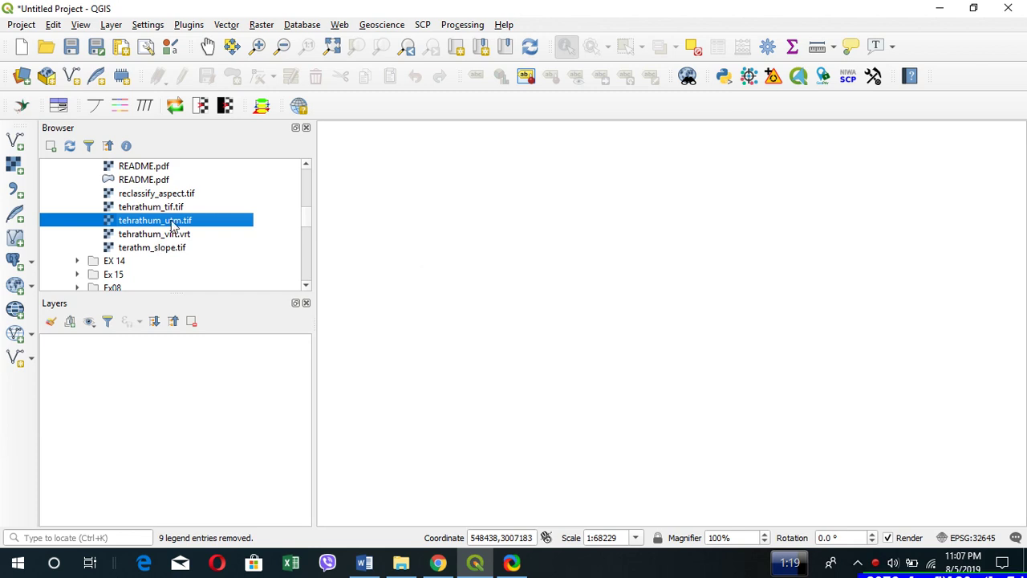
{"action": "left_click_drag", "start_coordinate": [171, 226], "coordinate": [576, 277]}
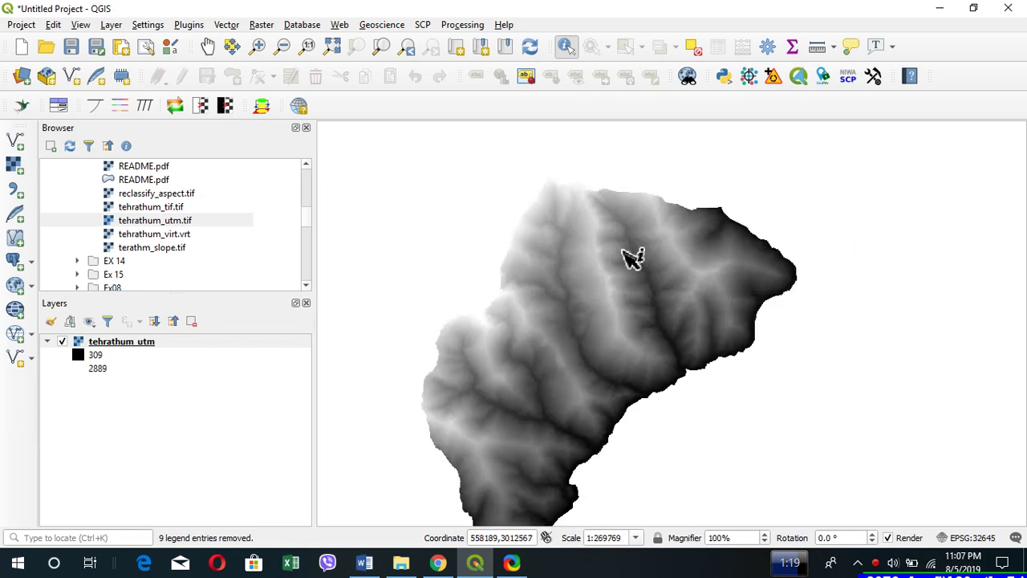
{"action": "left_click_drag", "start_coordinate": [623, 254], "coordinate": [649, 238]}
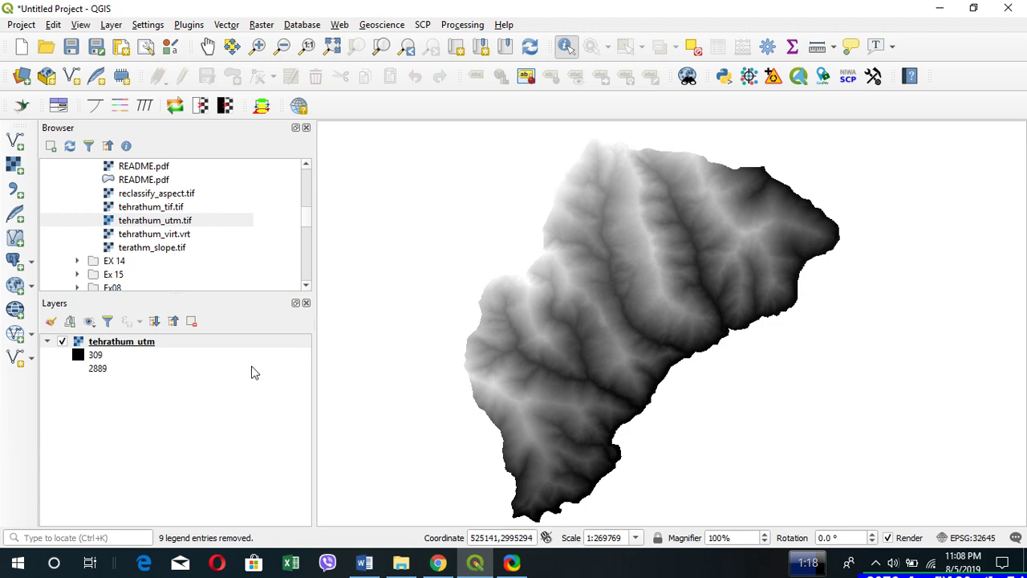
- Resample tehrathum_utm with r.resample at a cell size of 90, producing Resampled NN
{"action": "left_click", "coordinate": [146, 345]}
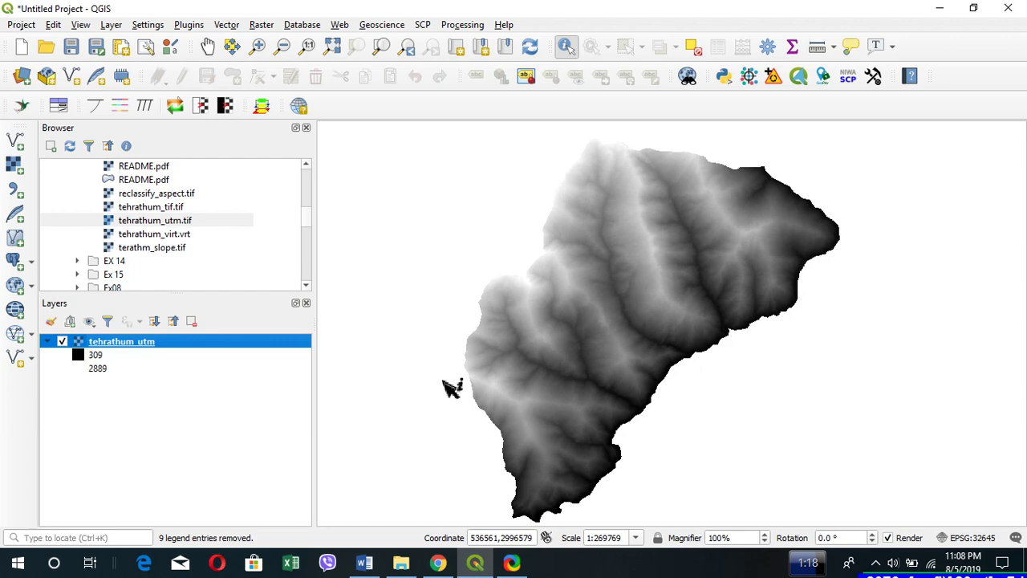
{"action": "left_click", "coordinate": [462, 24]}
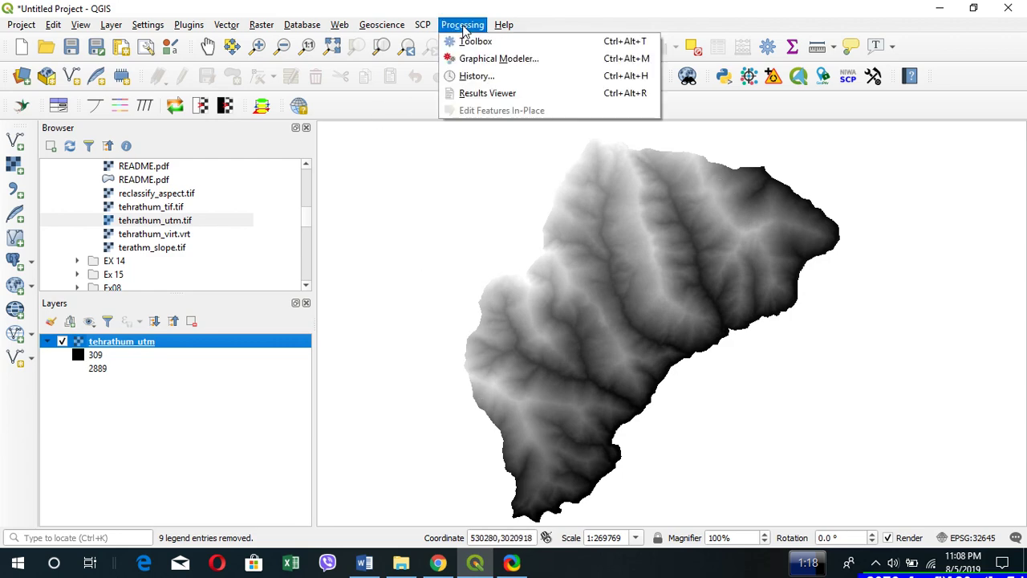
{"action": "left_click", "coordinate": [476, 42]}
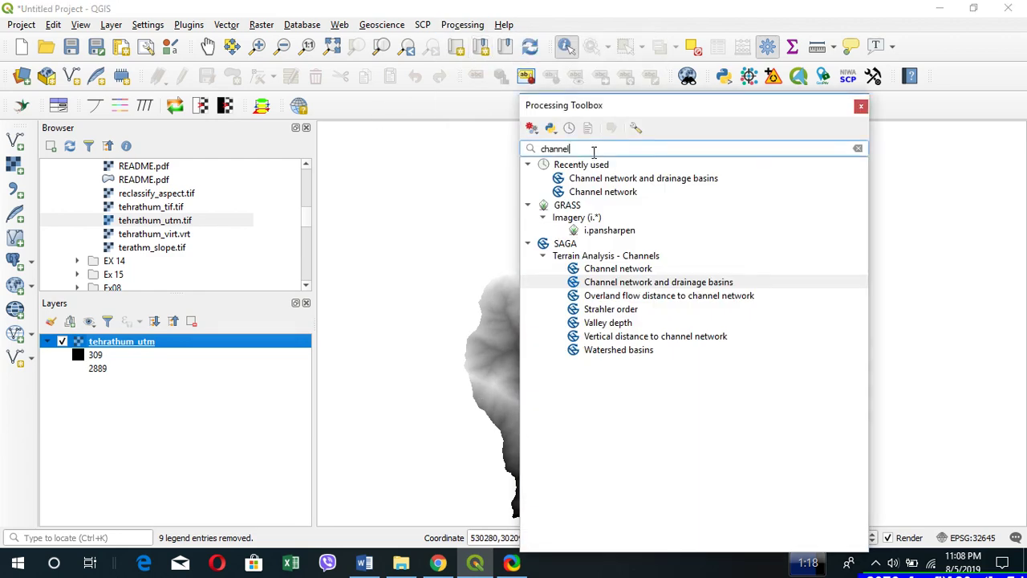
{"action": "left_click", "coordinate": [596, 154]}
{"action": "key", "text": "BackSpace"}
{"action": "type", "text": "resam"}
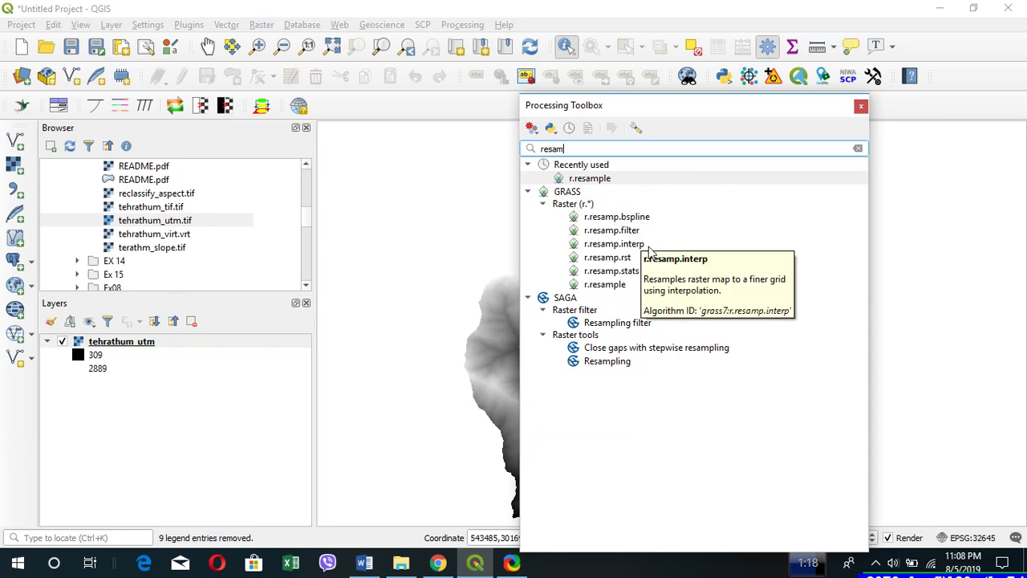
{"action": "double_click", "coordinate": [606, 287]}
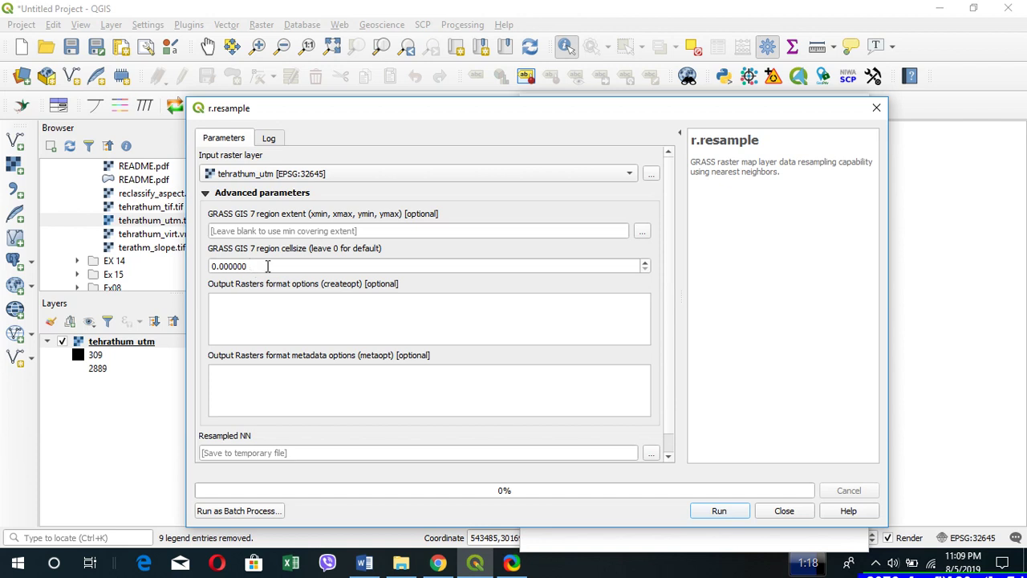
{"action": "left_click_drag", "start_coordinate": [266, 265], "coordinate": [191, 271]}
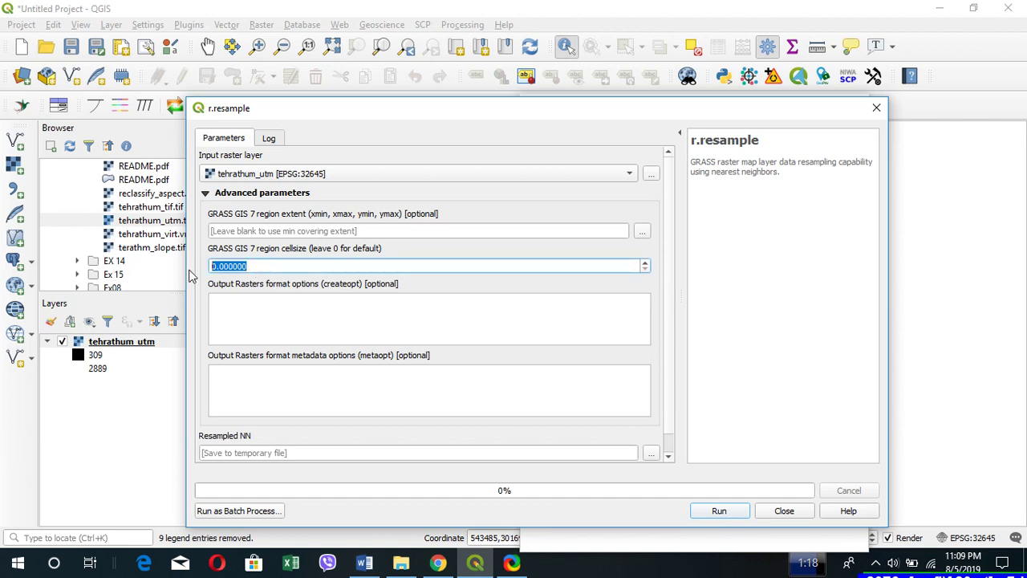
{"action": "type", "text": "90"}
{"action": "left_click", "coordinate": [718, 511]}
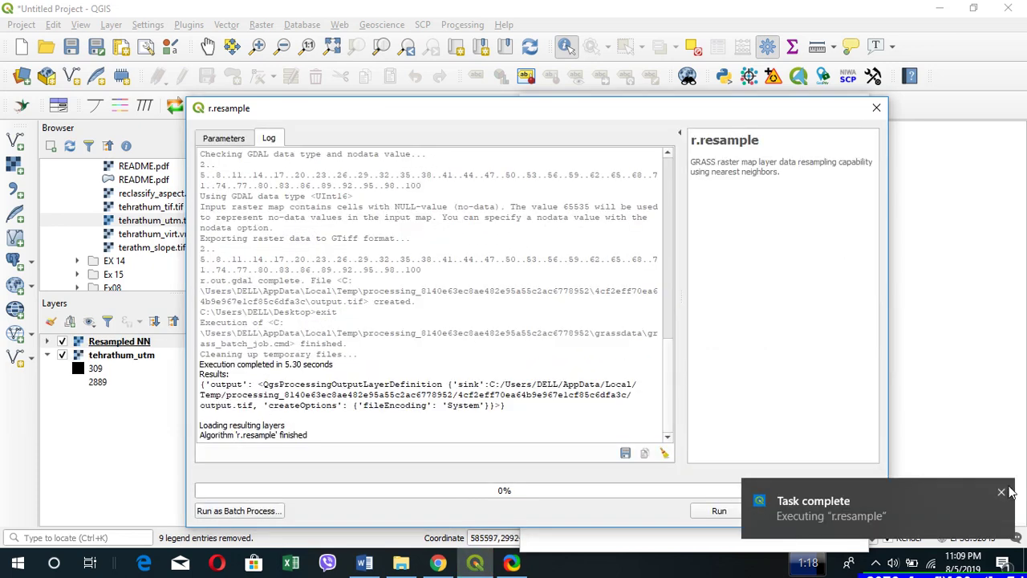
- Close the r.resample dialog and toolbox, then hide tehrathum_utm so only Resampled NN shows
{"action": "left_click", "coordinate": [1003, 493]}
{"action": "left_click", "coordinate": [782, 510]}
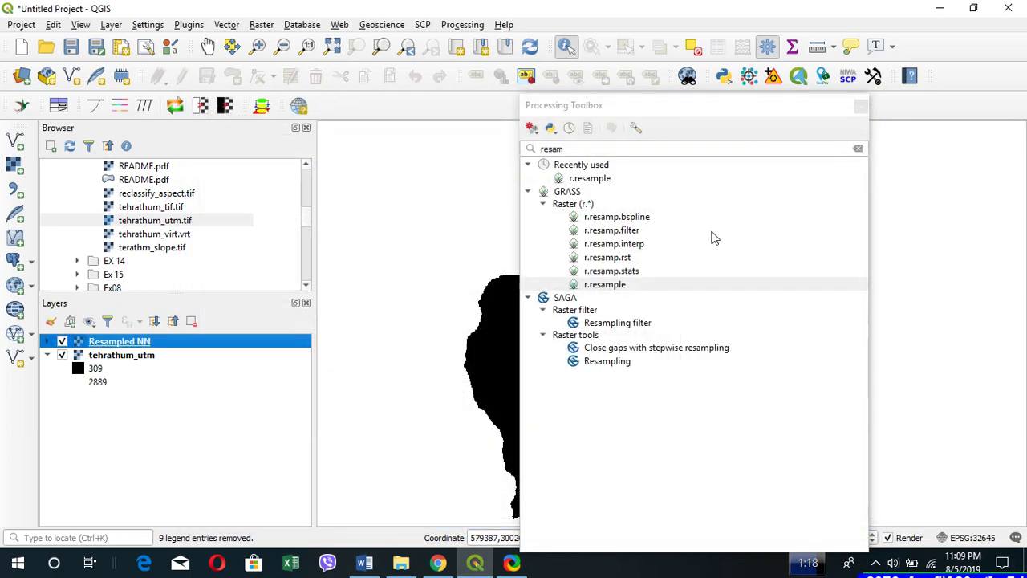
{"action": "left_click", "coordinate": [860, 105]}
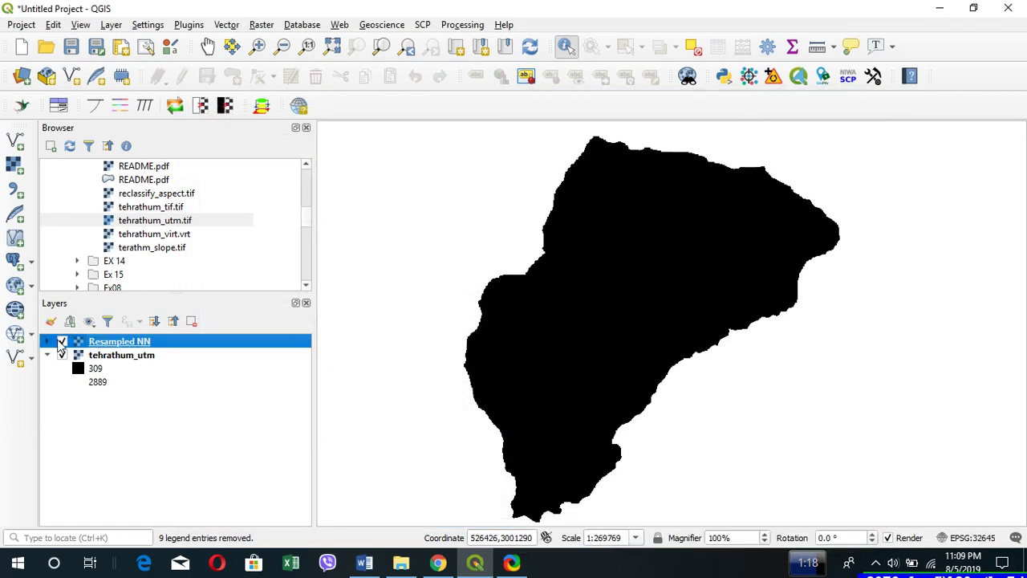
{"action": "left_click", "coordinate": [61, 354]}
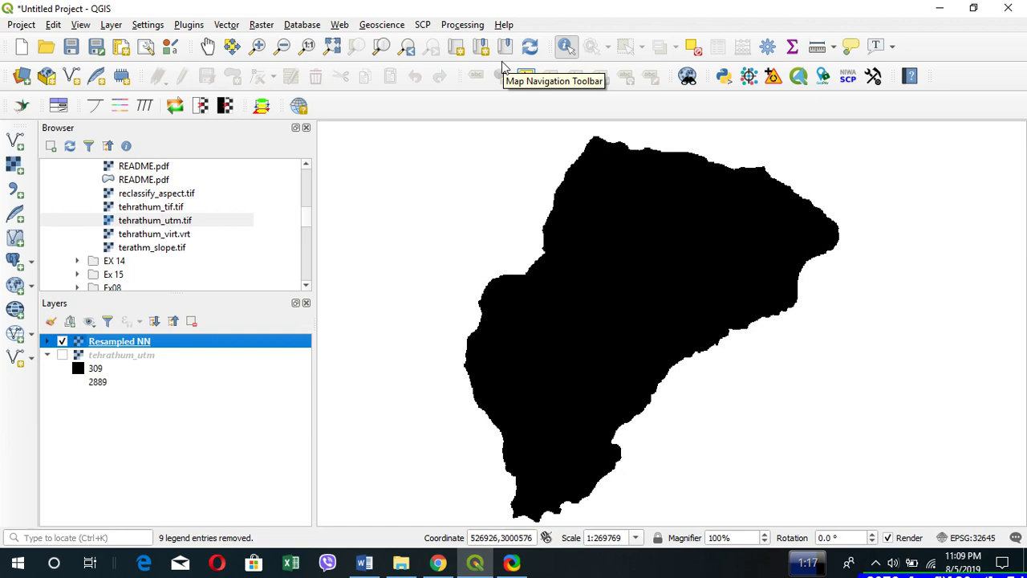
- Bring Word's Document2 forward and select, then deselect, the table cells 1 and 2
{"action": "left_click", "coordinate": [364, 562]}
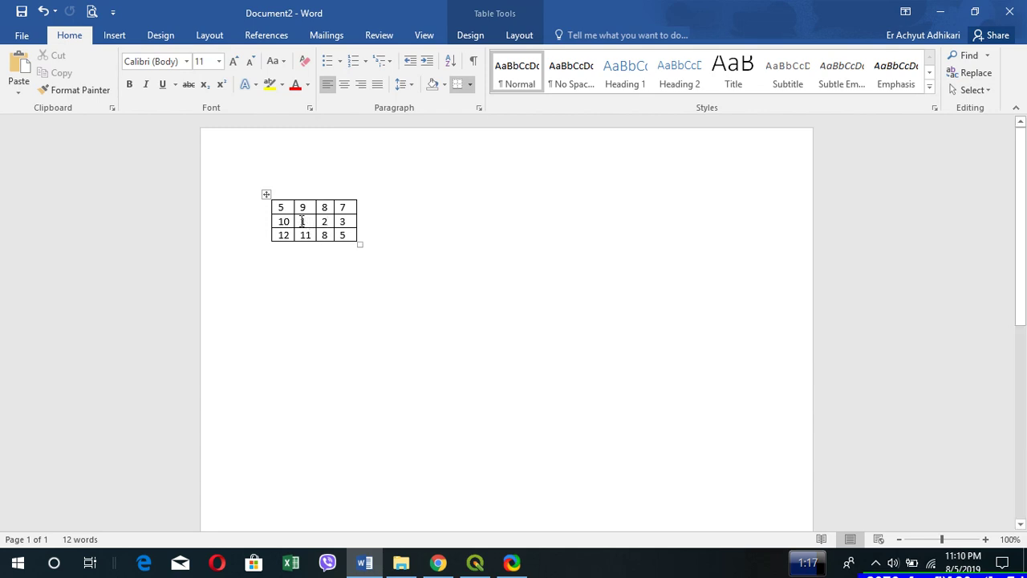
{"action": "left_click_drag", "start_coordinate": [302, 222], "coordinate": [325, 222]}
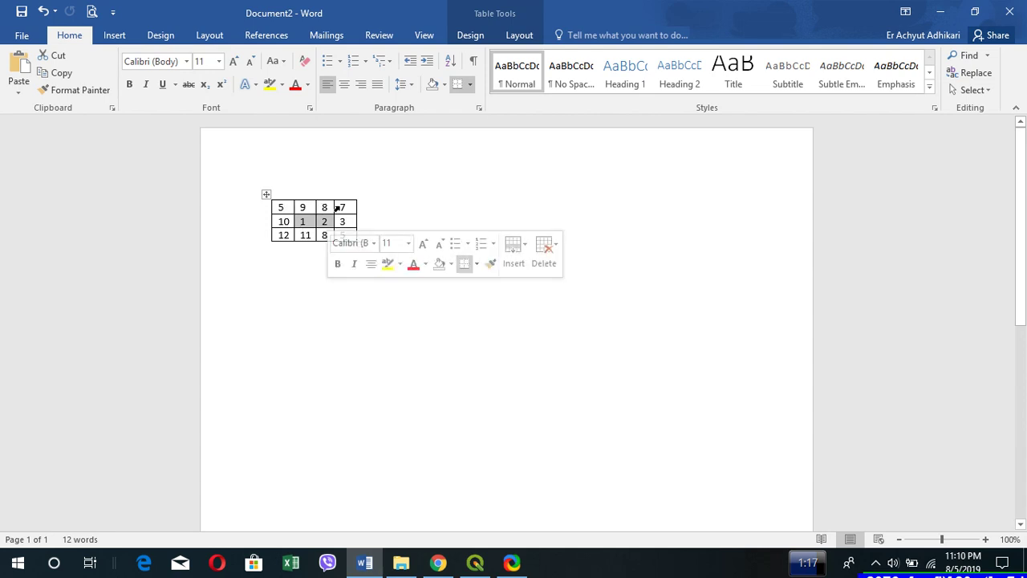
{"action": "left_click", "coordinate": [307, 221]}
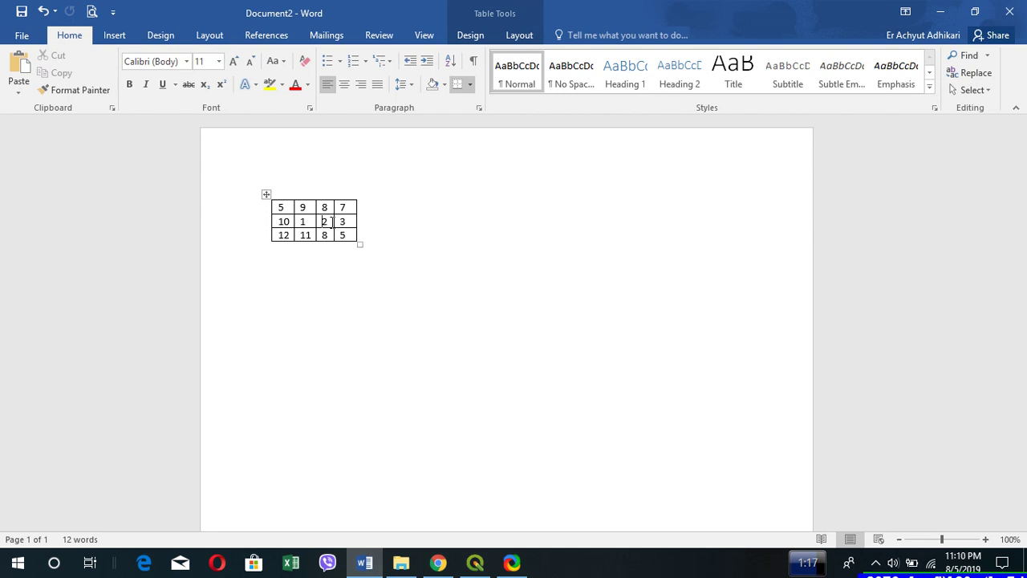
- Run SAGA Fill Sinks on Resampled NN with 0.01 minimum slope to create Filled DEM
{"action": "left_click", "coordinate": [942, 11]}
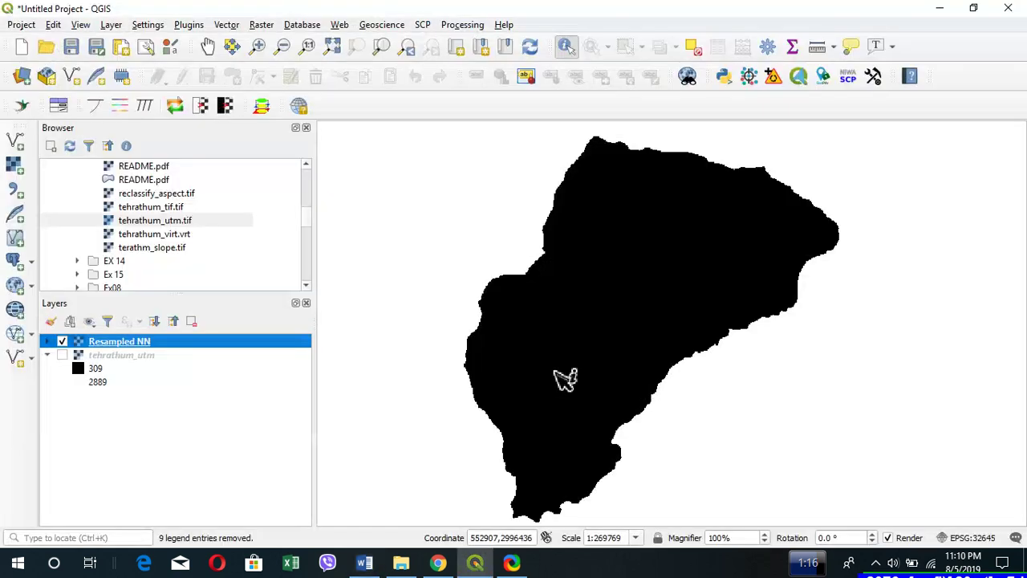
{"action": "left_click", "coordinate": [469, 24]}
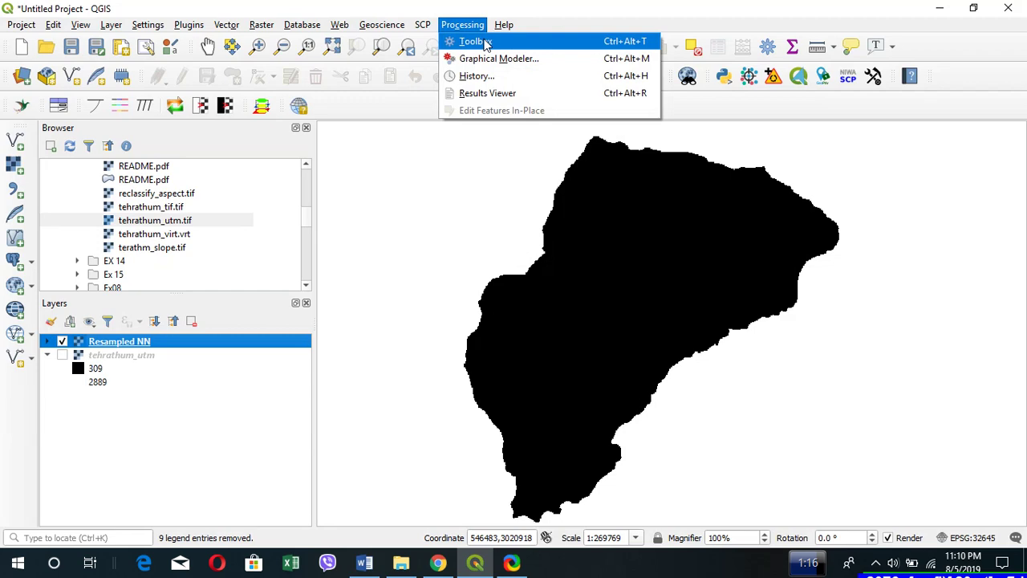
{"action": "left_click", "coordinate": [473, 42]}
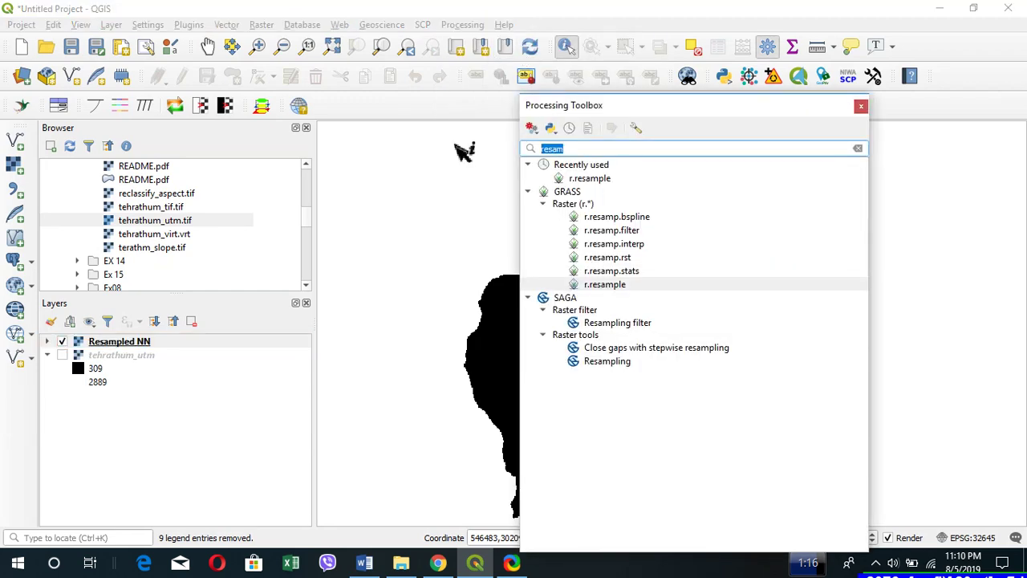
{"action": "type", "text": "sink"}
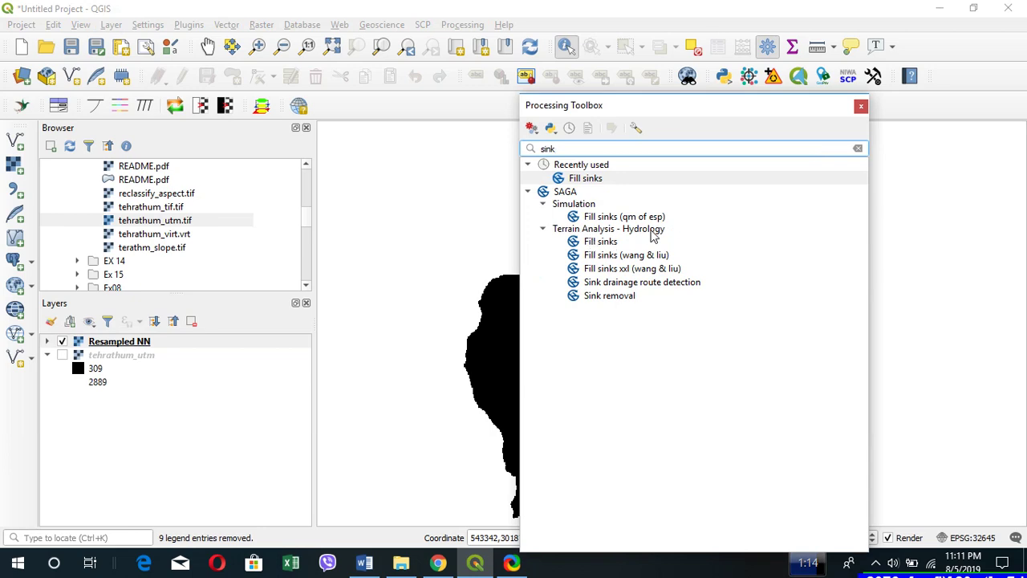
{"action": "double_click", "coordinate": [604, 241]}
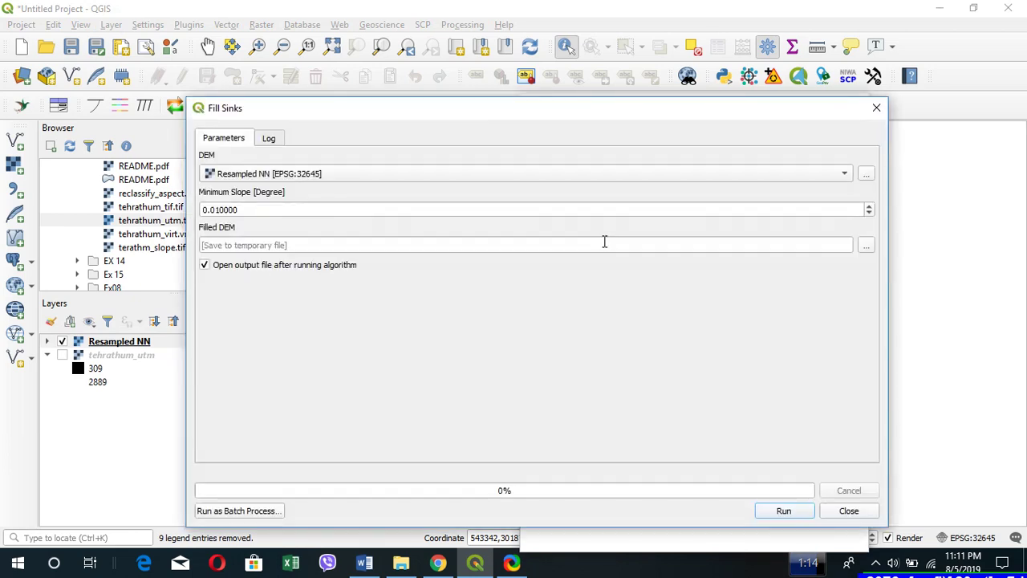
{"action": "left_click", "coordinate": [784, 511]}
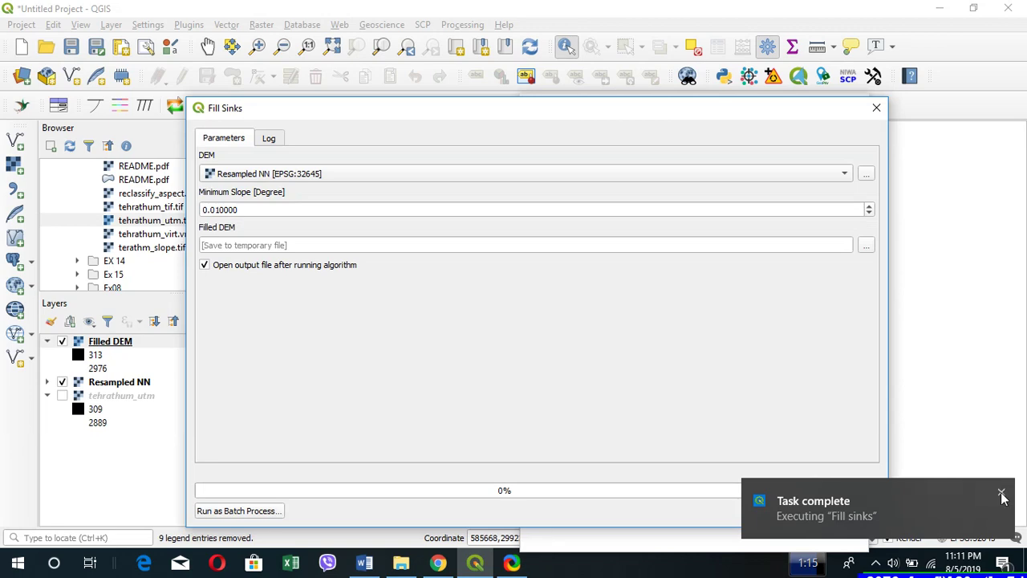
- Close Fill Sinks and the toolbox, then remove Resampled NN and tehrathum_utm from the project
{"action": "left_click", "coordinate": [841, 508]}
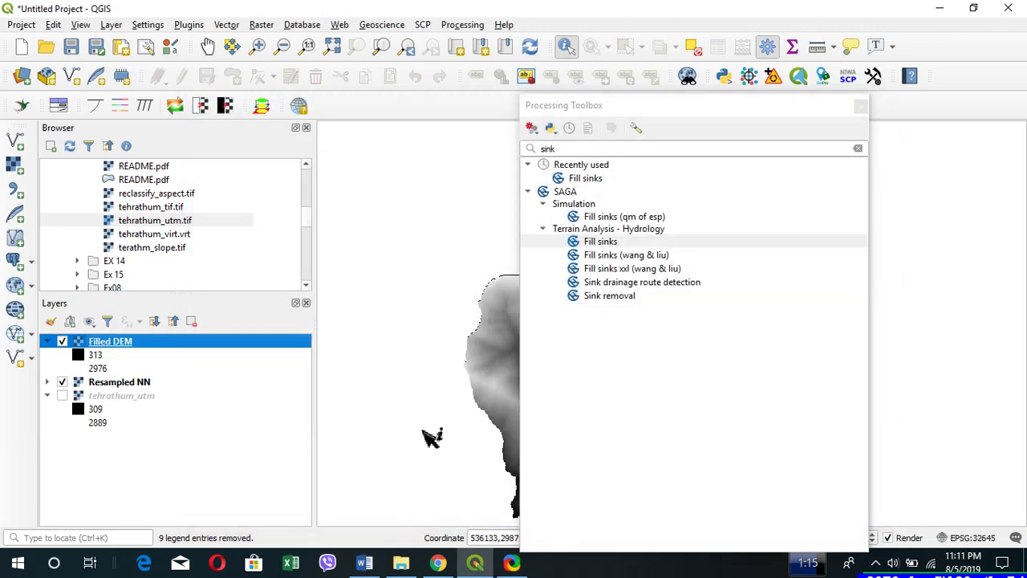
{"action": "left_click", "coordinate": [860, 105]}
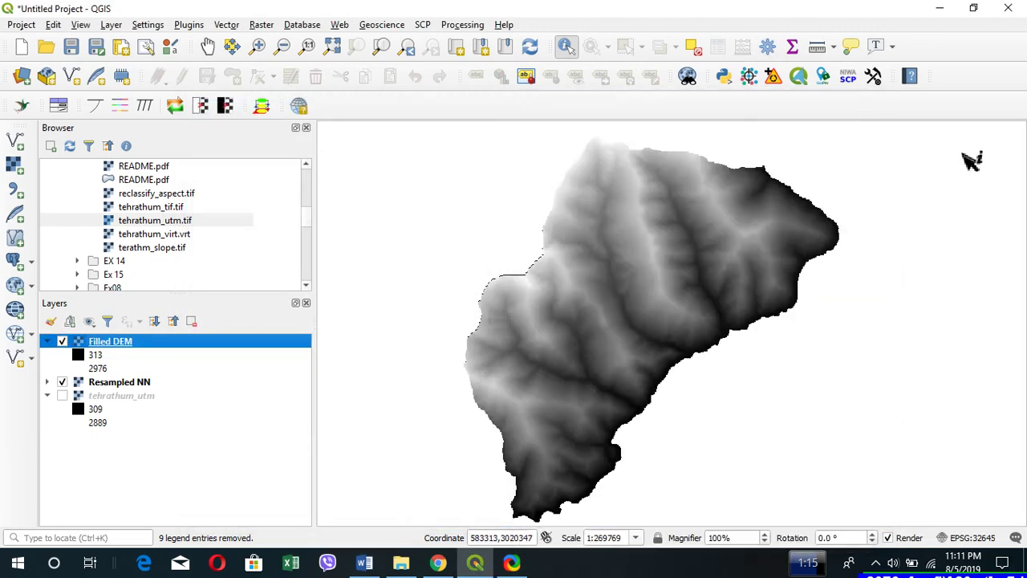
{"action": "left_click", "coordinate": [134, 383]}
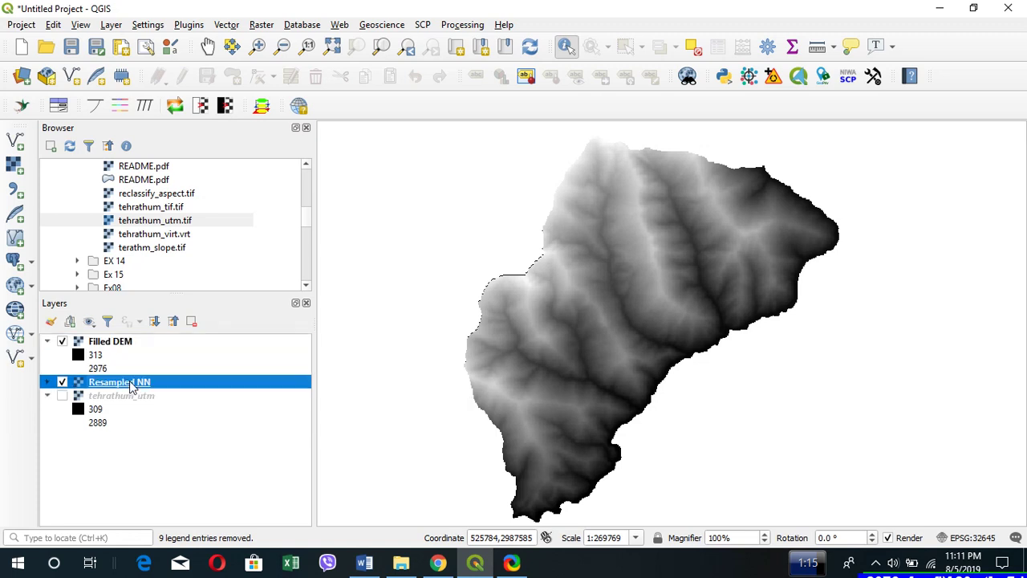
{"action": "left_click", "coordinate": [124, 395], "text": "ctrl"}
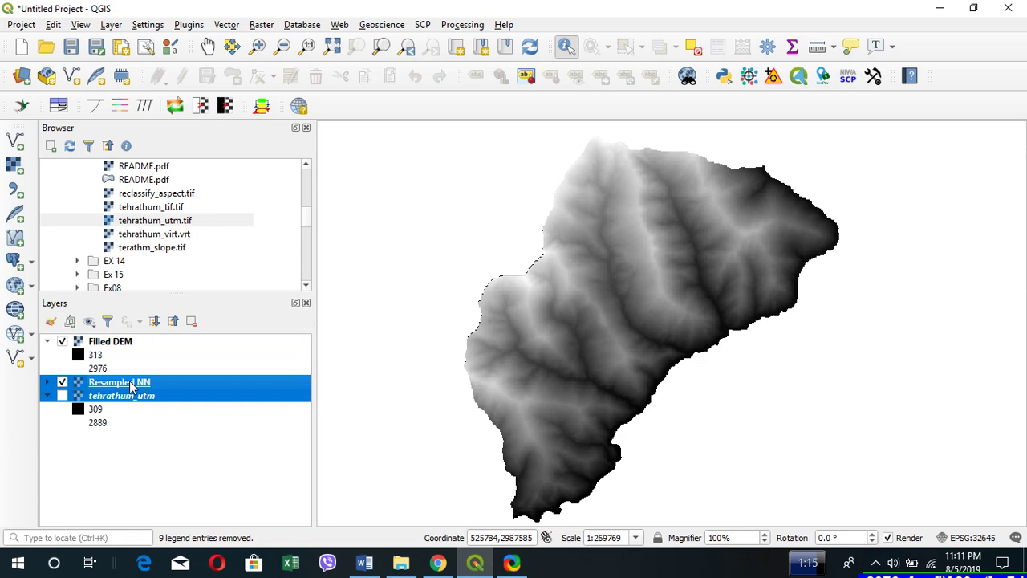
{"action": "right_click", "coordinate": [132, 384]}
{"action": "key", "text": "Escape"}
{"action": "key", "text": "ctrl+d"}
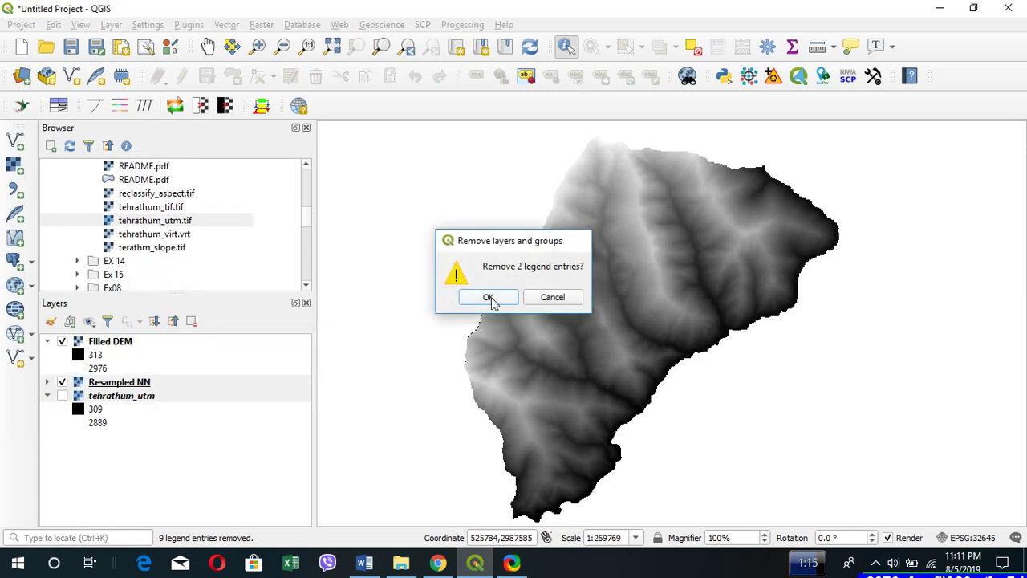
{"action": "left_click", "coordinate": [490, 299]}
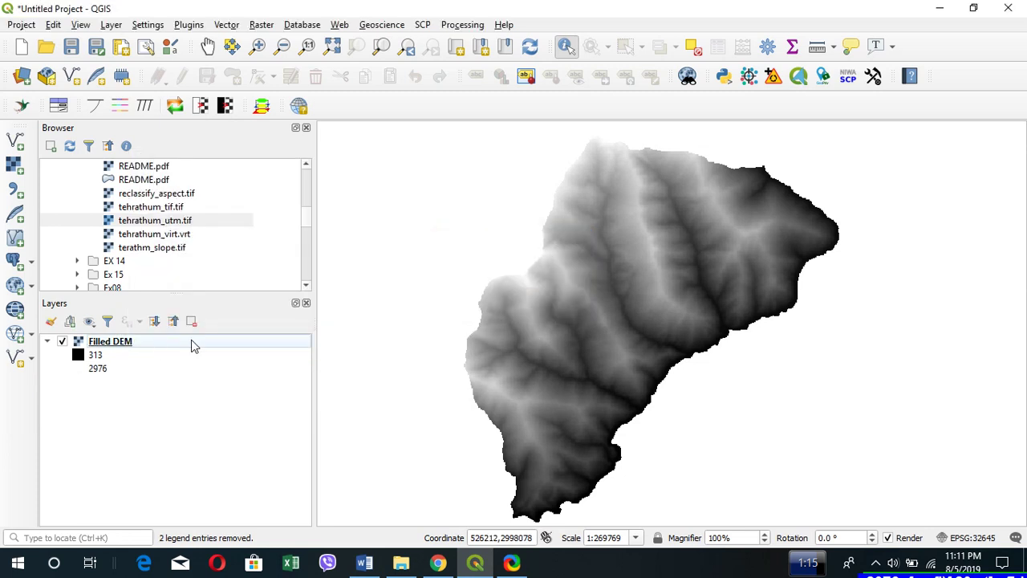
{"action": "scroll", "coordinate": [623, 294], "scroll_direction": "down", "scroll_amount": 1}
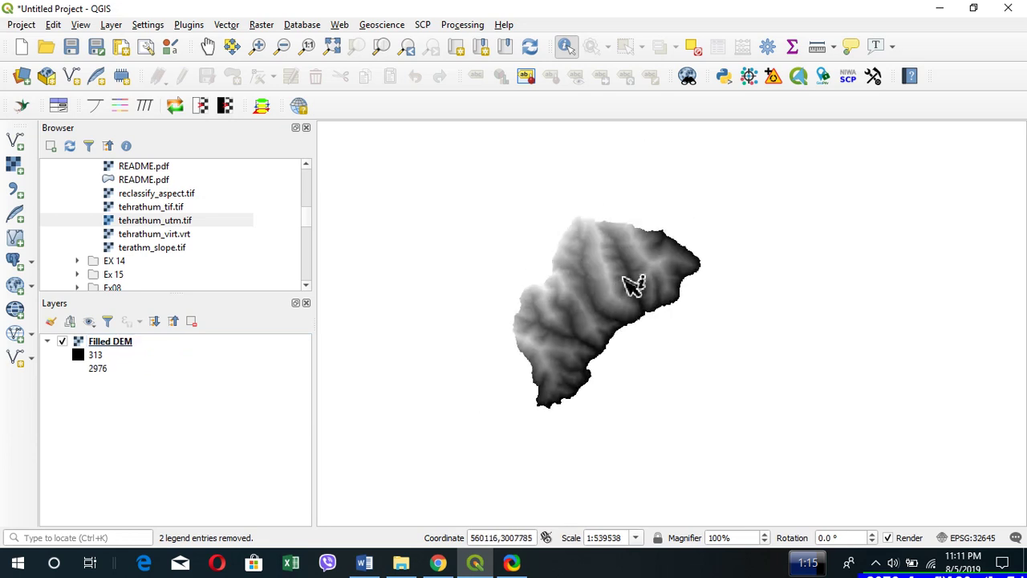
{"action": "scroll", "coordinate": [653, 308], "scroll_direction": "up", "scroll_amount": 1}
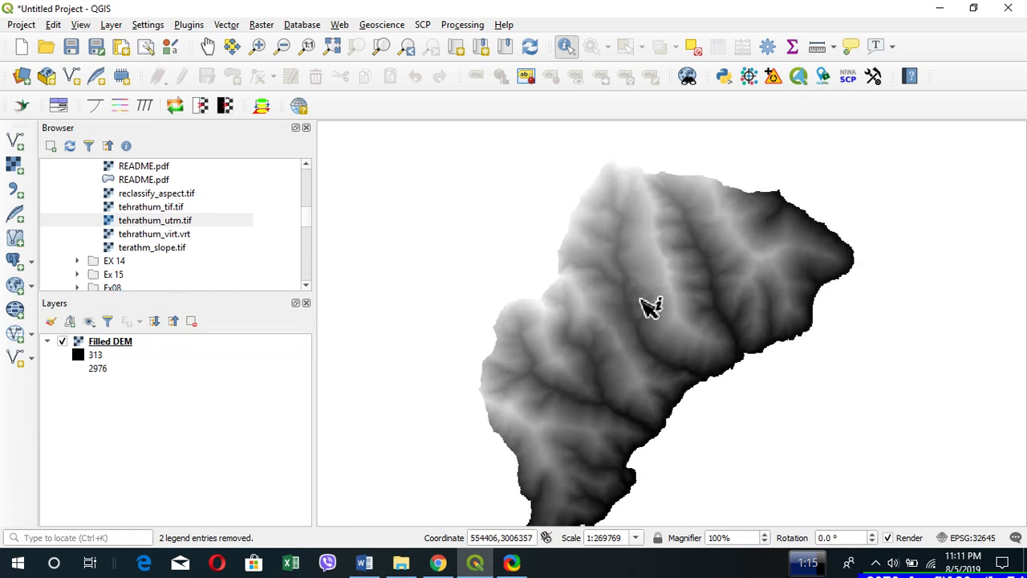
- Search 'channel netw' in the Processing Toolbox and open SAGA Channel network and drainage basins
{"action": "left_click", "coordinate": [462, 24]}
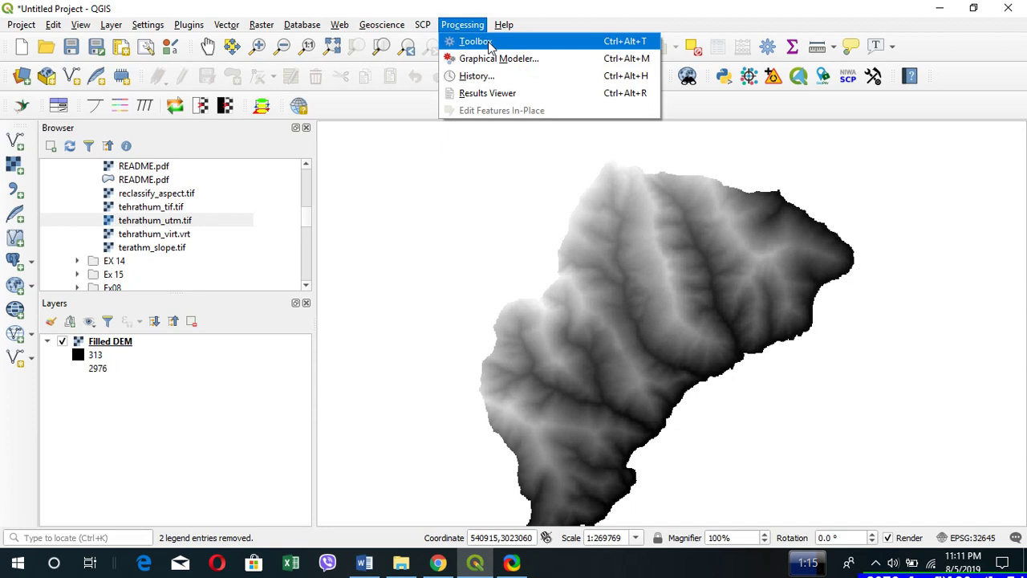
{"action": "left_click", "coordinate": [475, 41]}
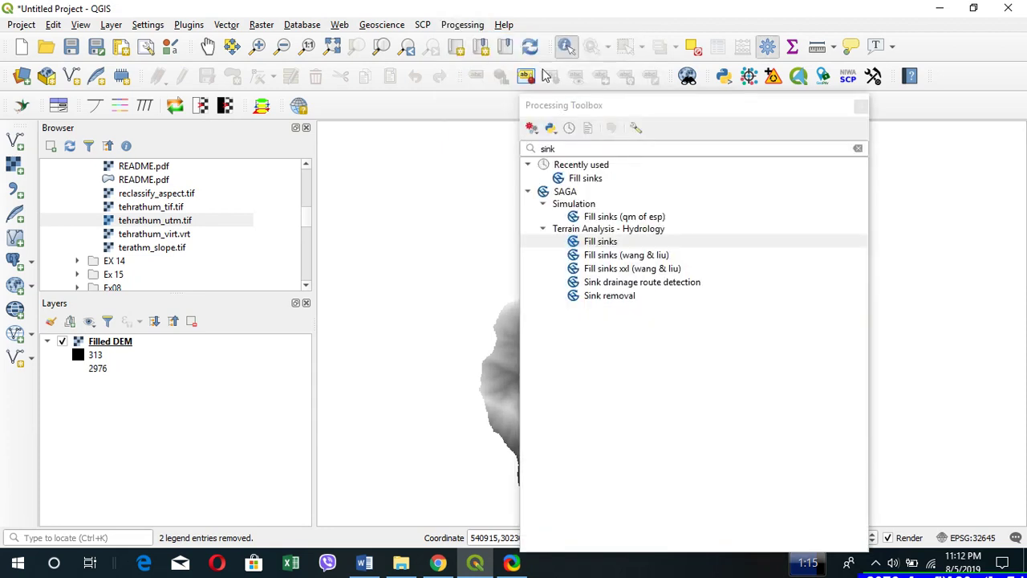
{"action": "double_click", "coordinate": [585, 150]}
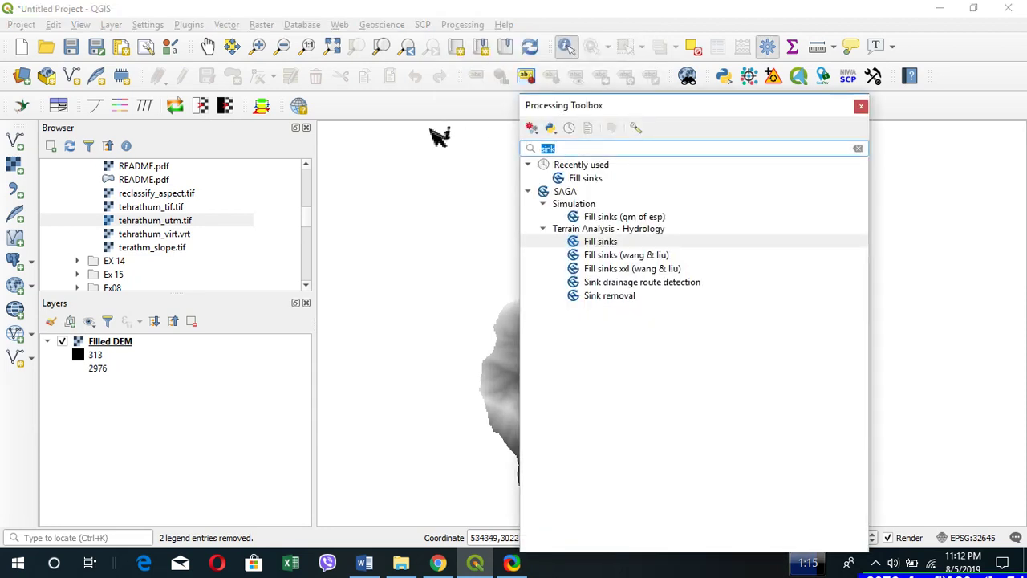
{"action": "key", "text": "BackSpace"}
{"action": "type", "text": "r"}
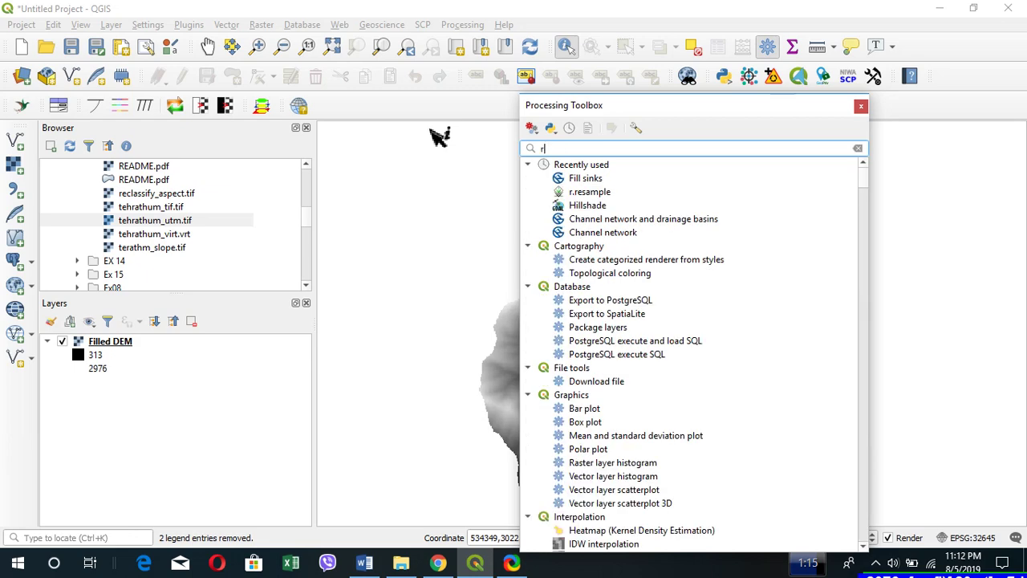
{"action": "type", "text": "iver"}
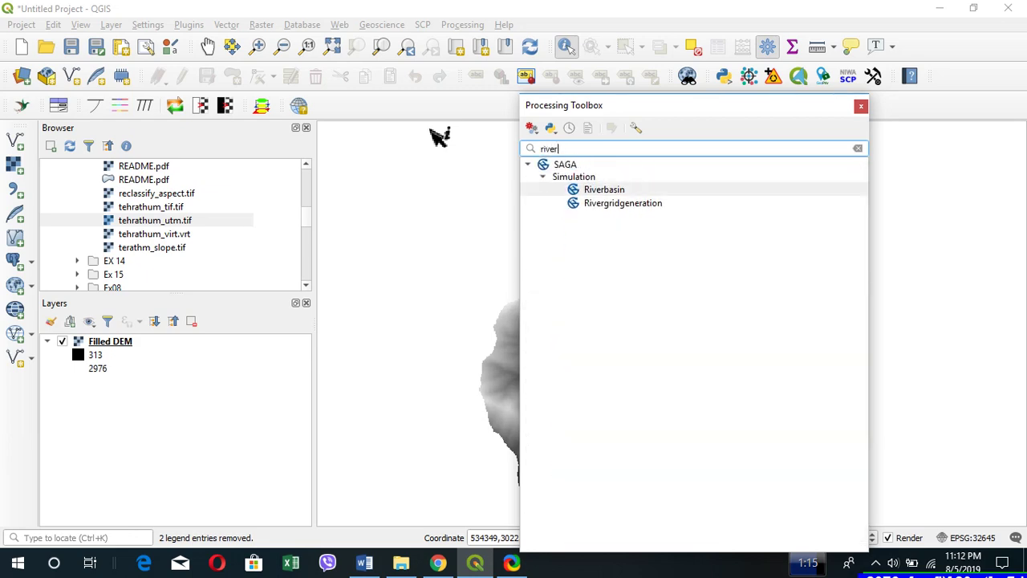
{"action": "key", "text": "BackSpace"}
{"action": "key", "text": "BackSpace"}
{"action": "key", "text": "BackSpace"}
{"action": "key", "text": "BackSpace"}
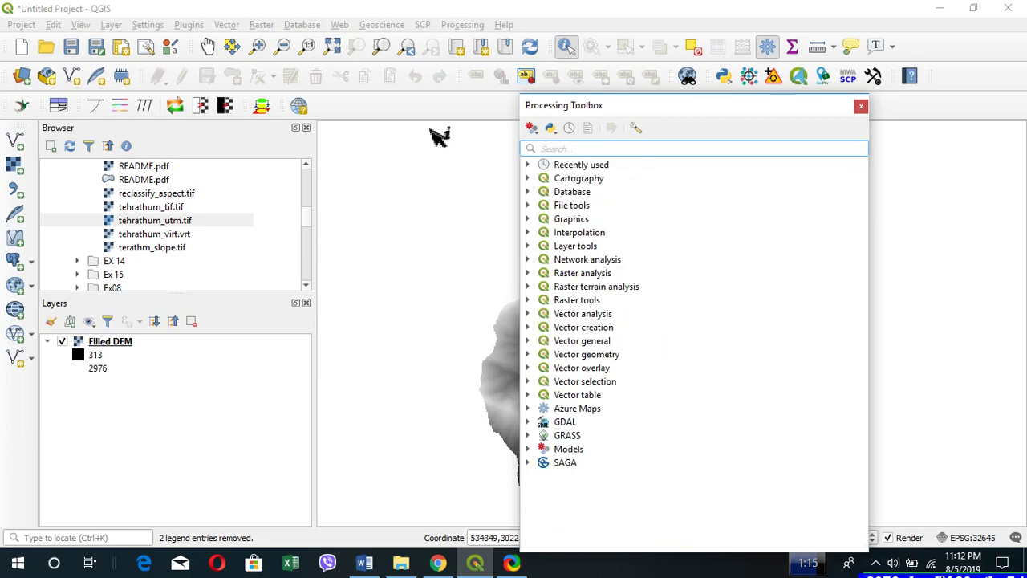
{"action": "type", "text": "channel"}
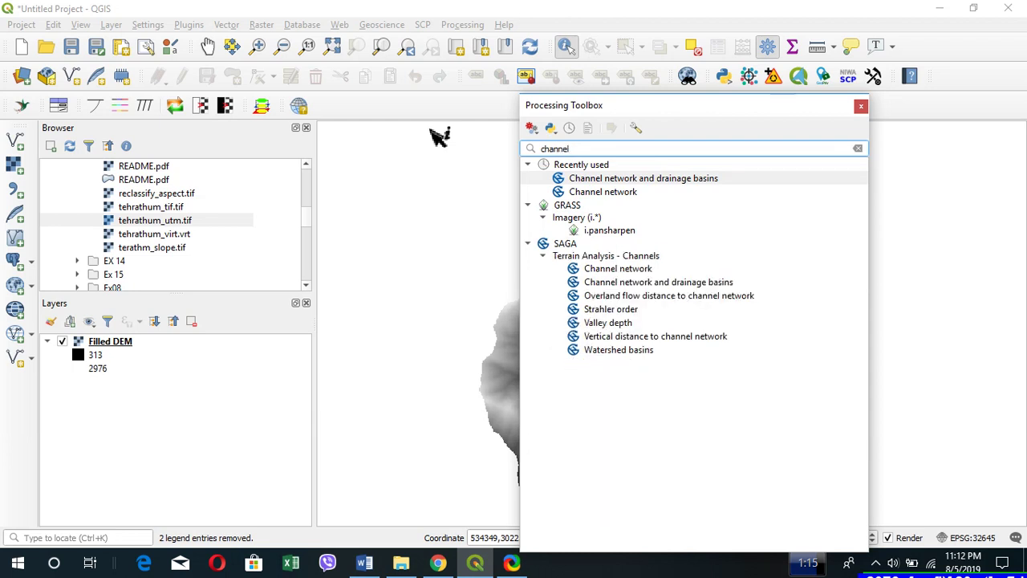
{"action": "type", "text": " netw"}
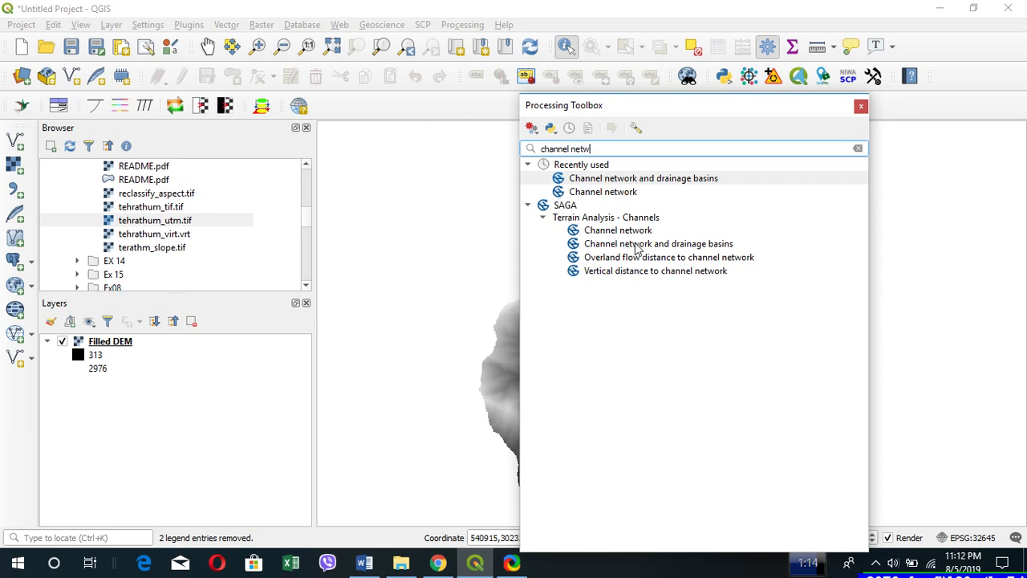
{"action": "double_click", "coordinate": [665, 246]}
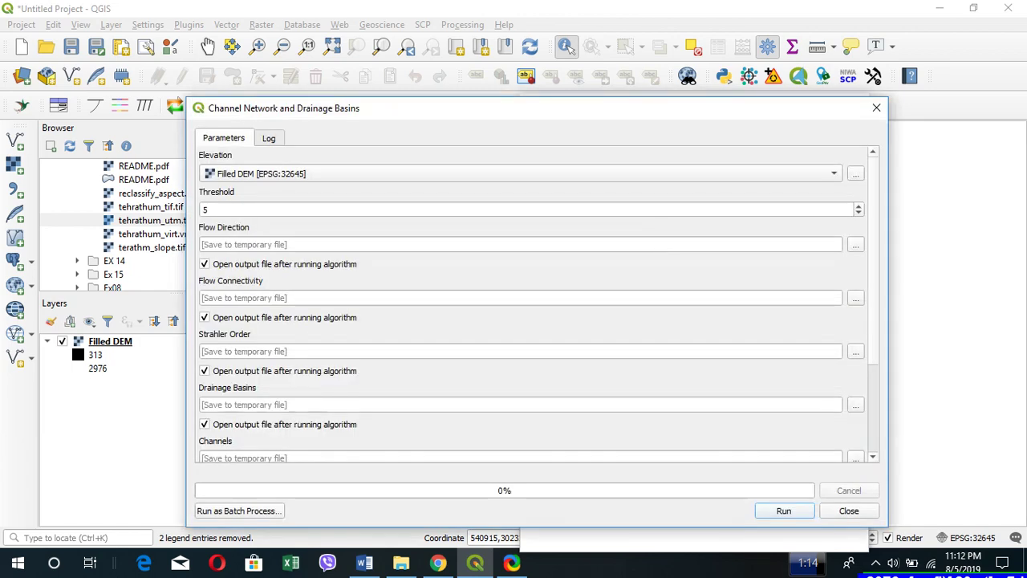
- Run Channel network and drainage basins on Filled DEM with threshold 5
{"action": "left_click", "coordinate": [775, 513]}
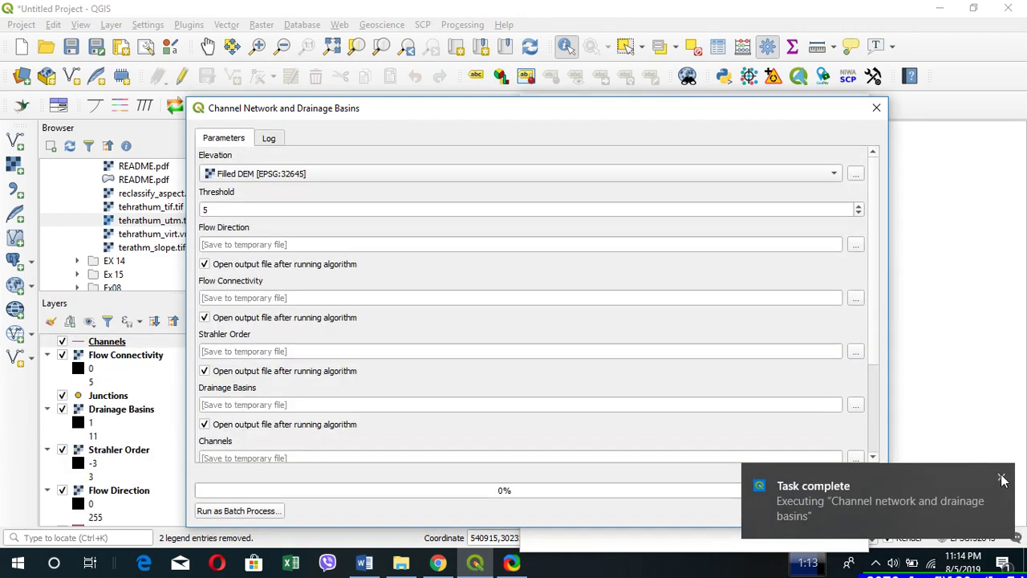
- Close the finished channel network tool and the Processing Toolbox
{"action": "left_click", "coordinate": [1001, 479]}
{"action": "left_click", "coordinate": [848, 512]}
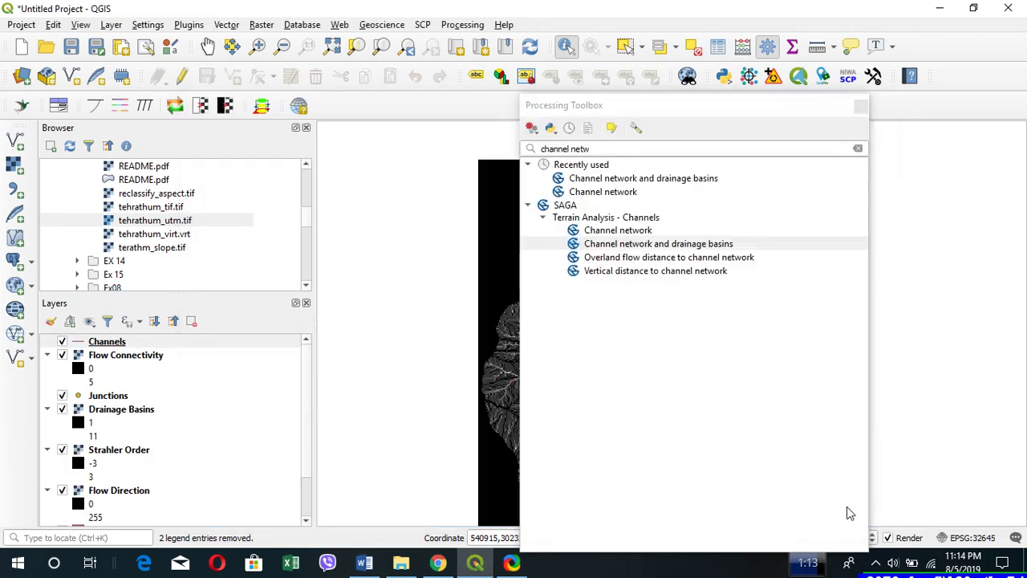
{"action": "left_click", "coordinate": [862, 110]}
{"action": "scroll", "coordinate": [601, 305], "scroll_direction": "up", "scroll_amount": 2}
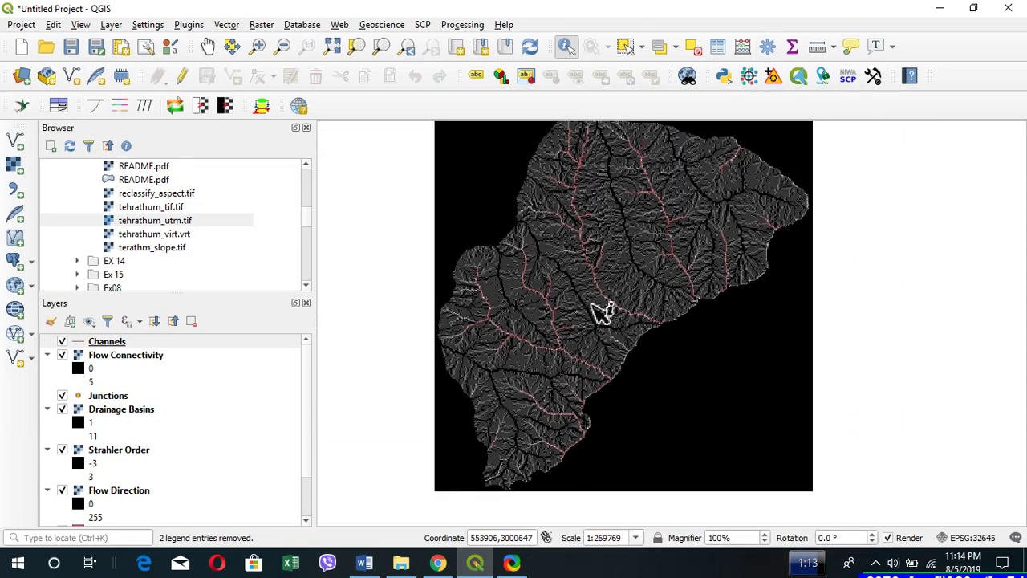
{"action": "scroll", "coordinate": [598, 299], "scroll_direction": "down", "scroll_amount": 2}
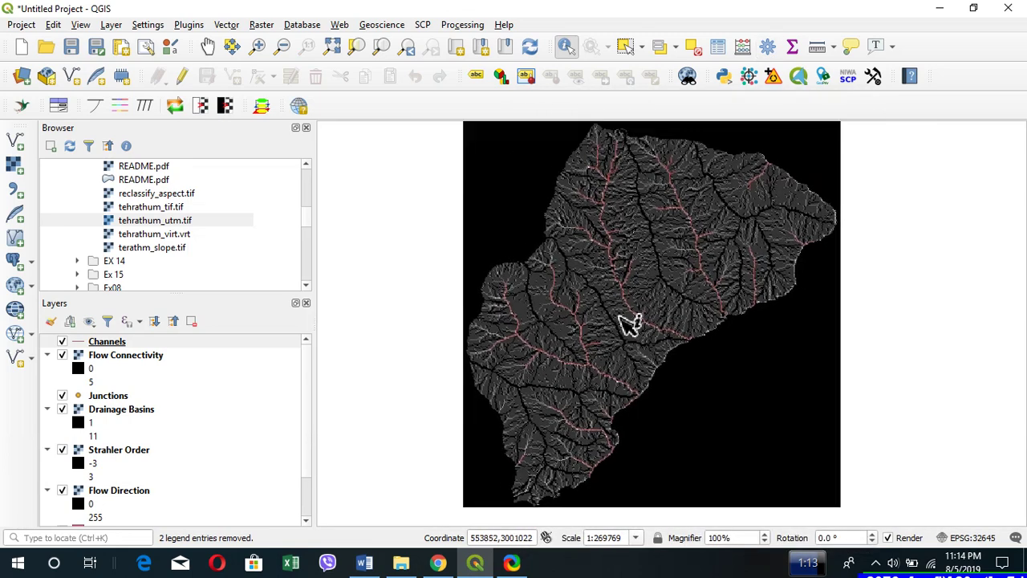
- Hide Flow Connectivity and Drainage Basins, and move Junctions above Channels
{"action": "left_click", "coordinate": [62, 355]}
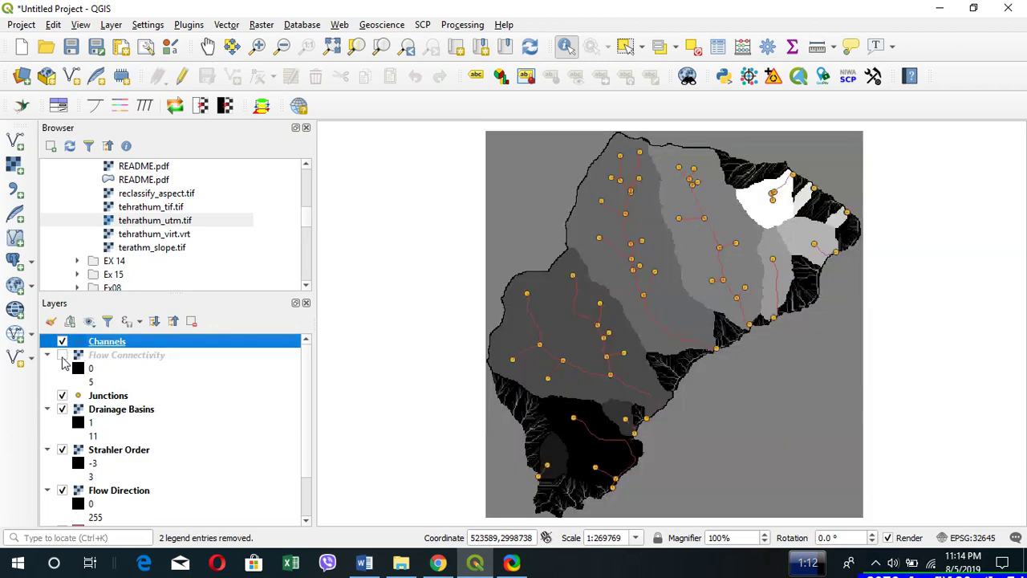
{"action": "left_click", "coordinate": [62, 409]}
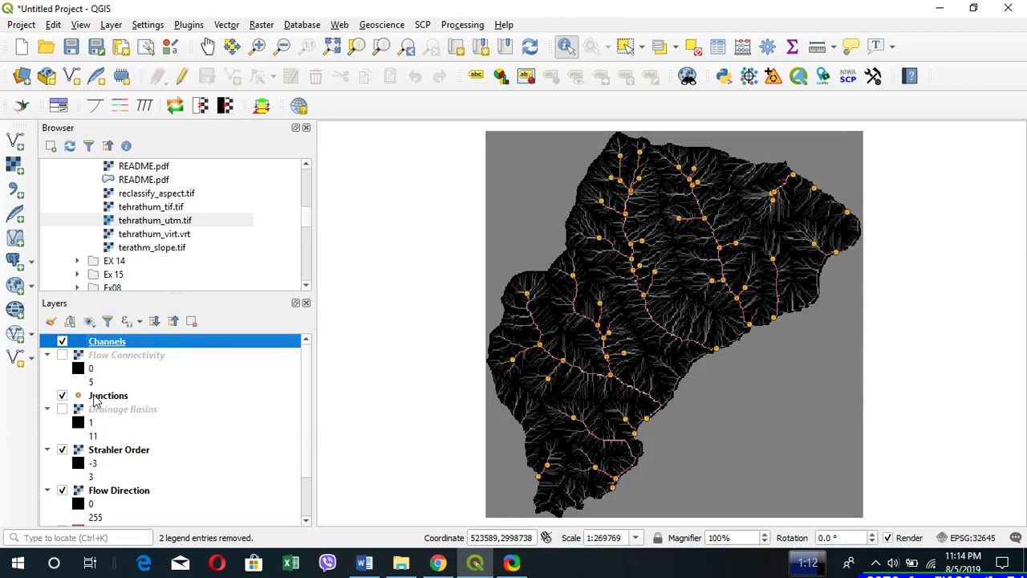
{"action": "left_click", "coordinate": [98, 396]}
{"action": "left_click_drag", "start_coordinate": [94, 342], "coordinate": [97, 344]}
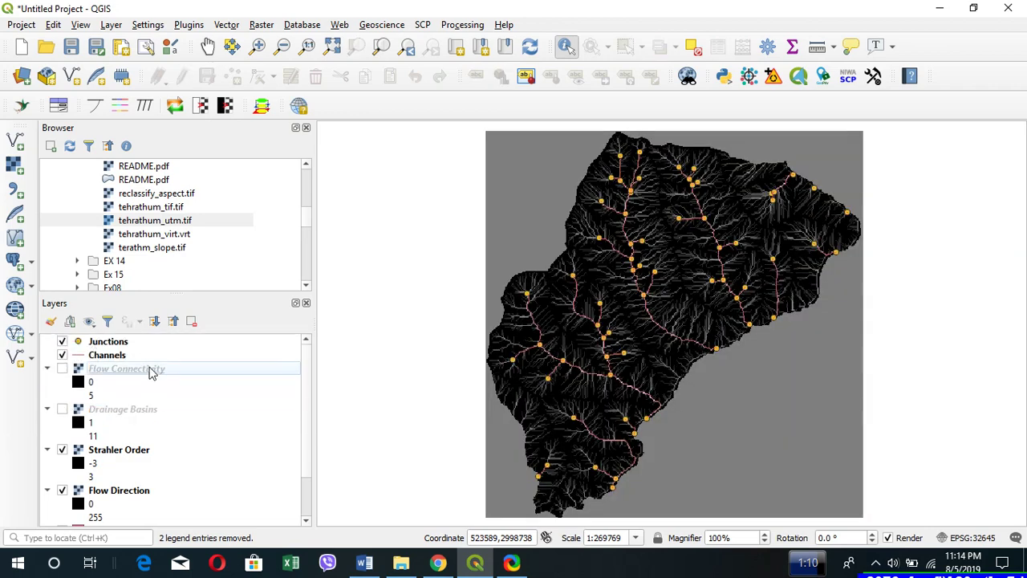
{"action": "scroll", "coordinate": [619, 284], "scroll_direction": "up", "scroll_amount": 1}
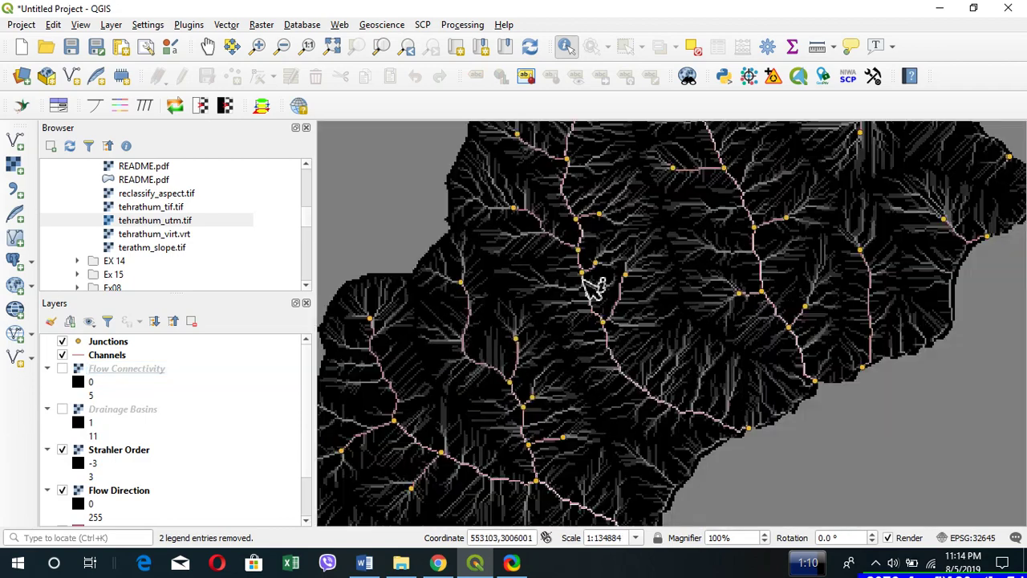
{"action": "scroll", "coordinate": [619, 284], "scroll_direction": "down", "scroll_amount": 1}
- Hide Strahler Order and the pink basin polygons, keeping Flow Direction visible
{"action": "left_click", "coordinate": [62, 449]}
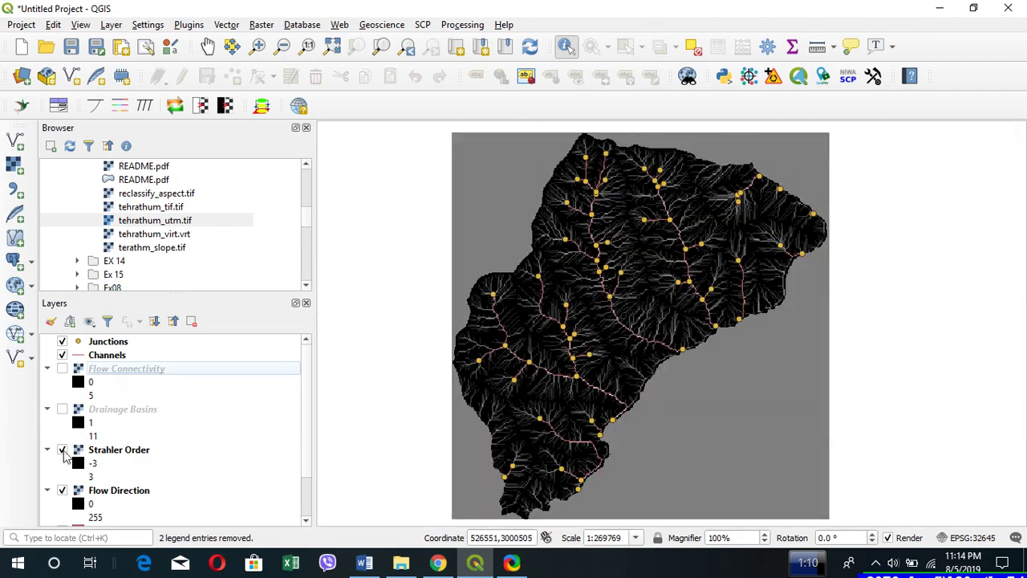
{"action": "left_click", "coordinate": [62, 489]}
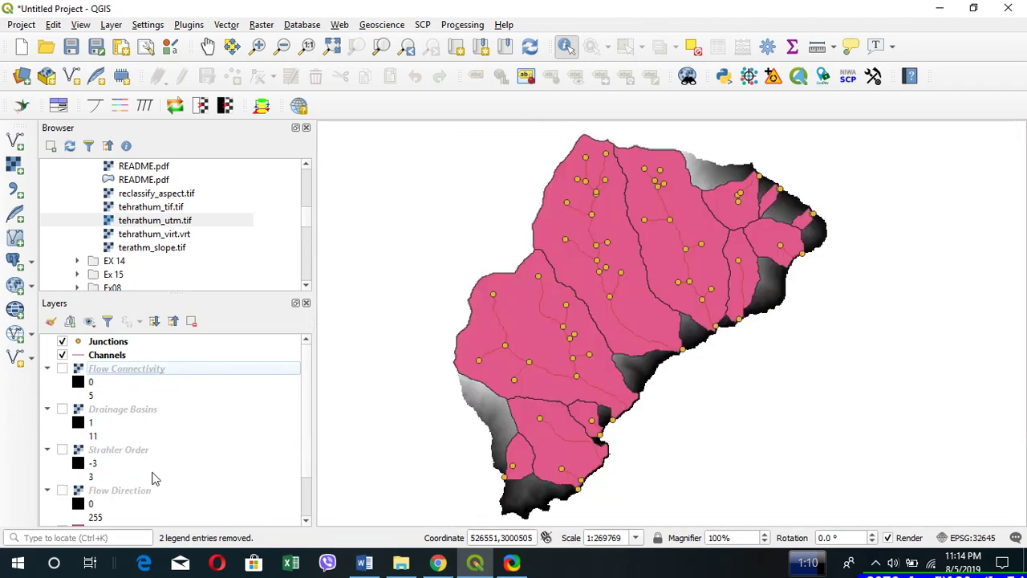
{"action": "scroll", "coordinate": [305, 437], "scroll_direction": "down", "scroll_amount": 2}
{"action": "left_click", "coordinate": [63, 476]}
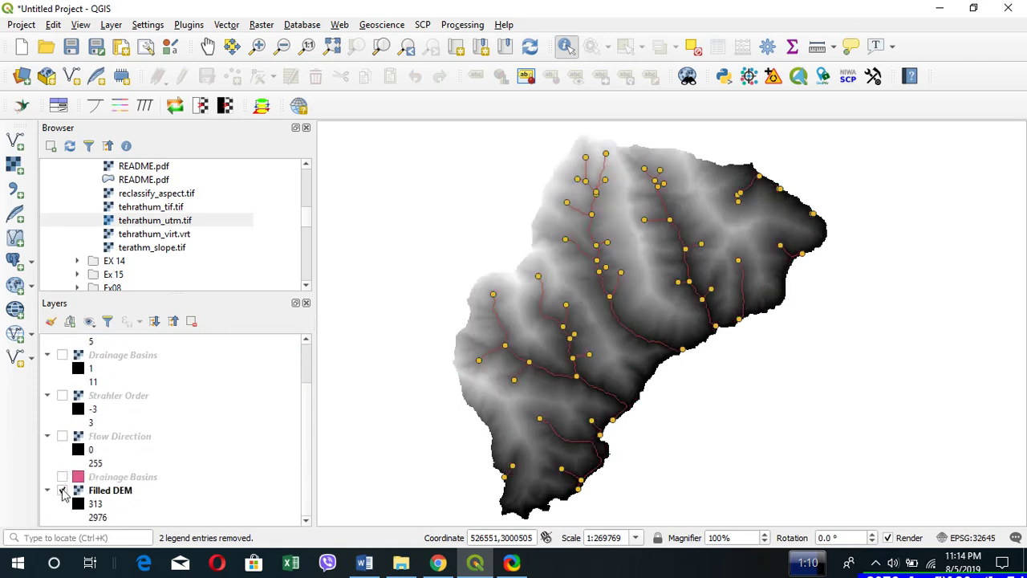
{"action": "scroll", "coordinate": [482, 321], "scroll_direction": "up", "scroll_amount": 1}
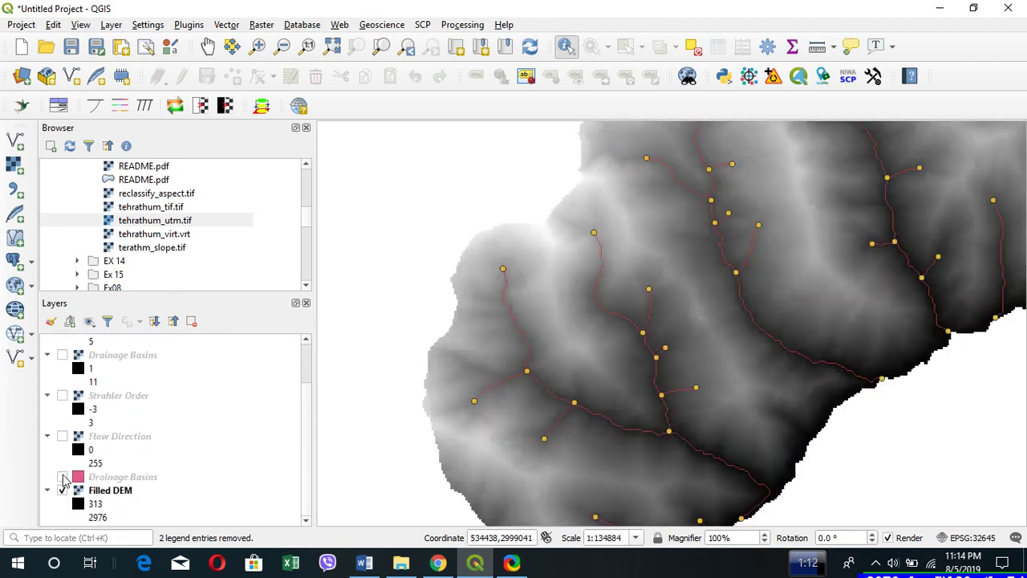
{"action": "left_click", "coordinate": [63, 435]}
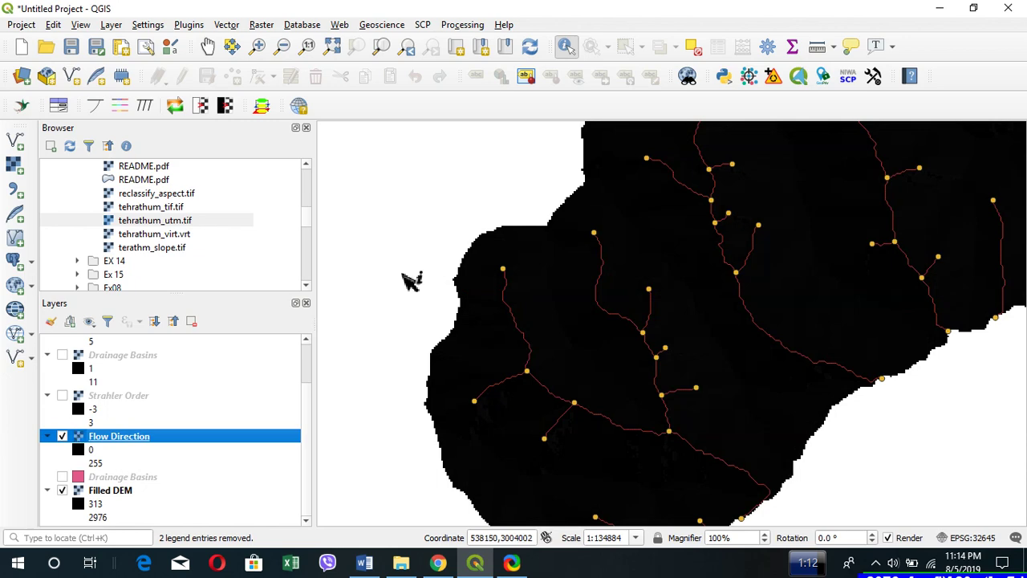
{"action": "scroll", "coordinate": [535, 268], "scroll_direction": "down", "scroll_amount": 1}
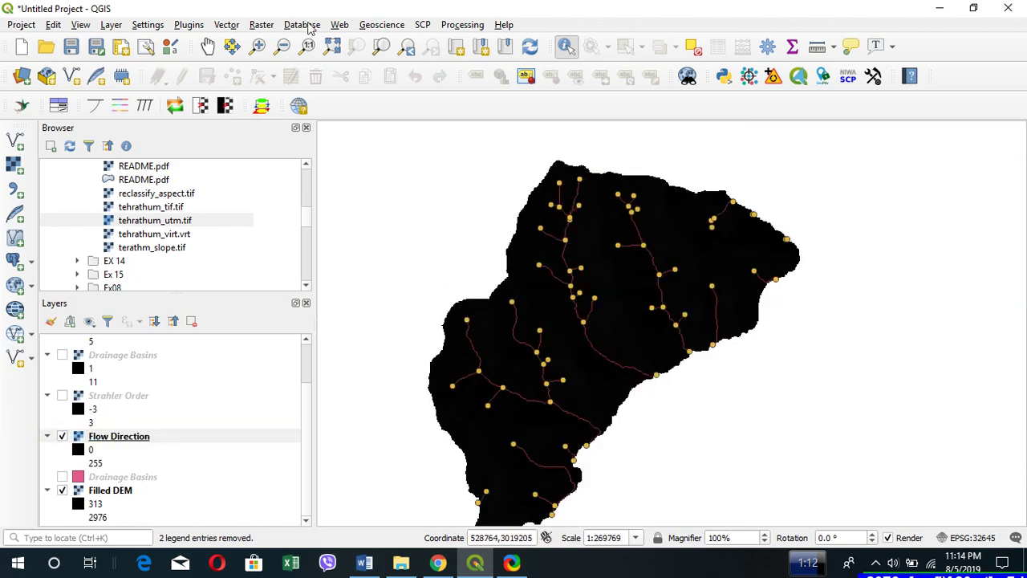
- Run Raster > Analysis > Hillshade on the Filled DEM layer with default azimuth 315 and altitude 45
{"action": "left_click", "coordinate": [265, 25]}
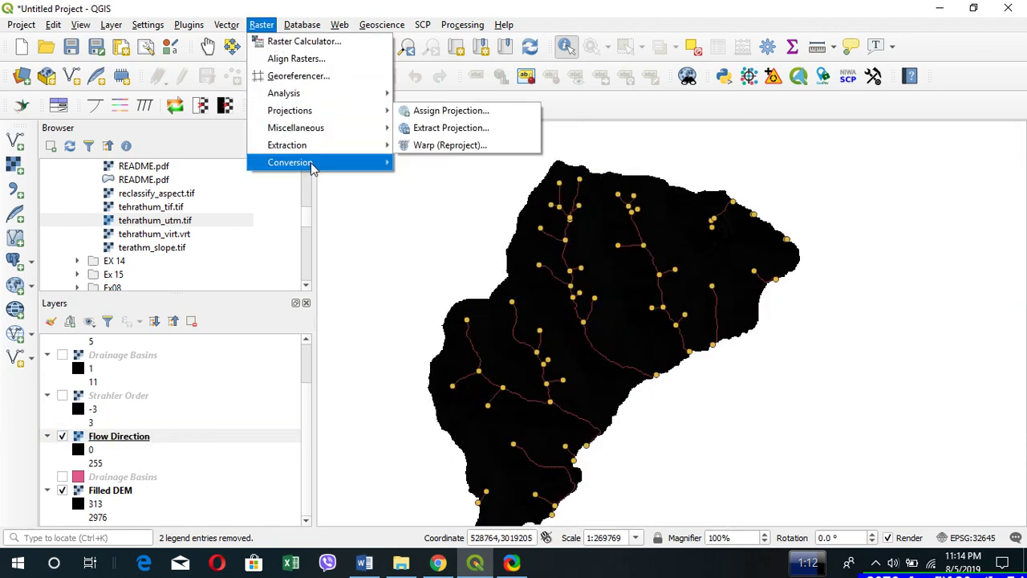
{"action": "mouse_move", "coordinate": [298, 96]}
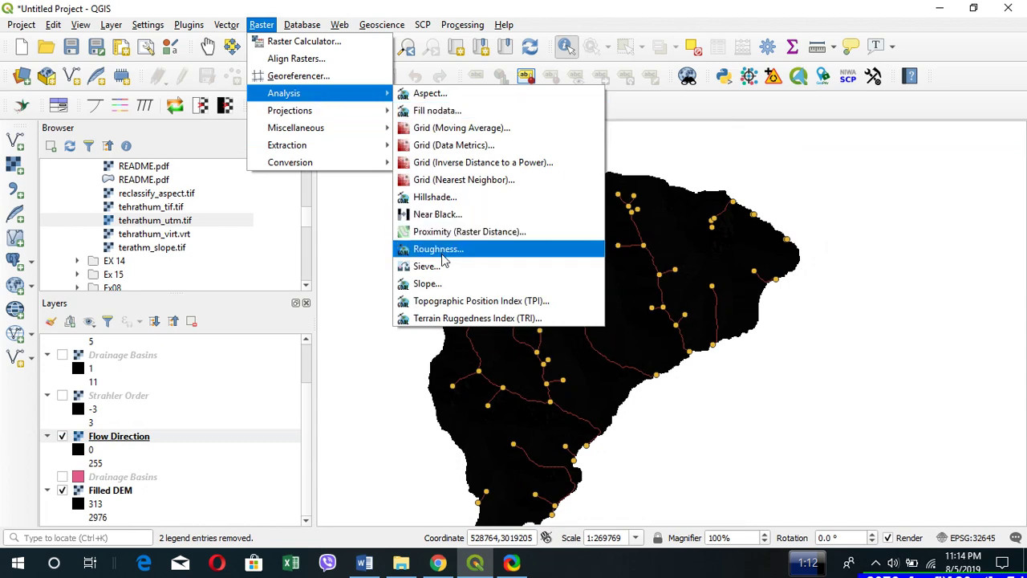
{"action": "left_click", "coordinate": [461, 196]}
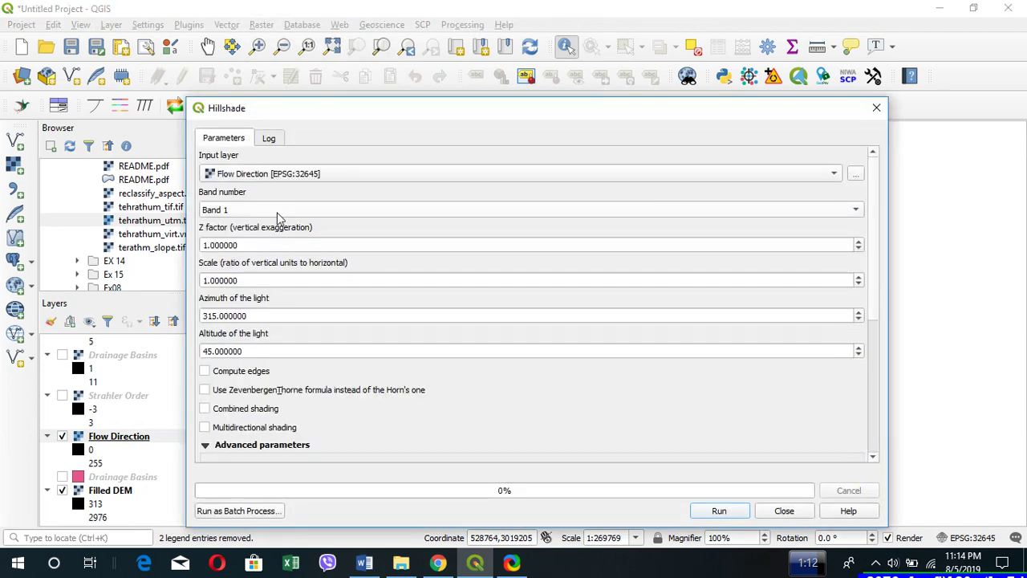
{"action": "left_click", "coordinate": [319, 181]}
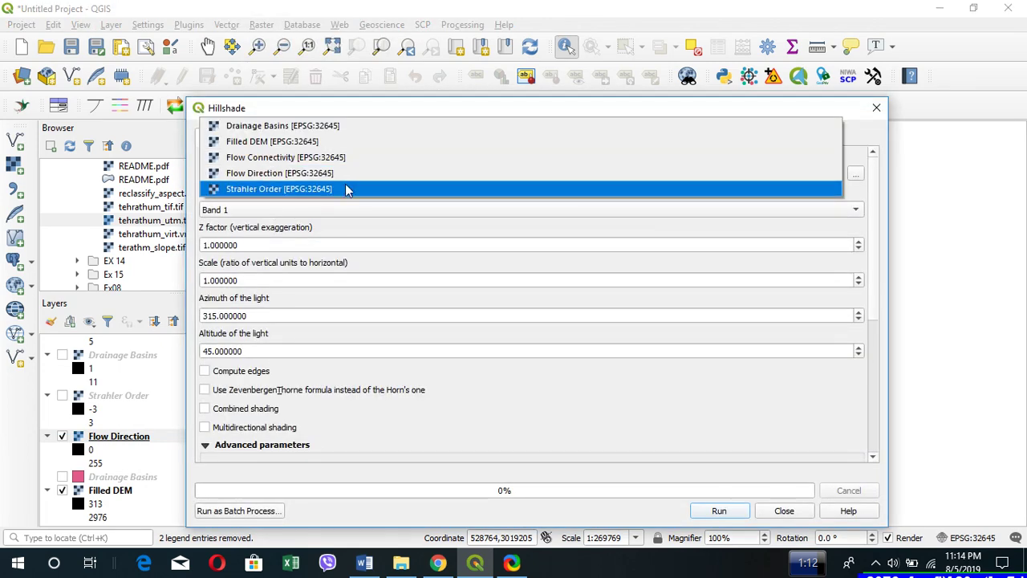
{"action": "left_click", "coordinate": [311, 147]}
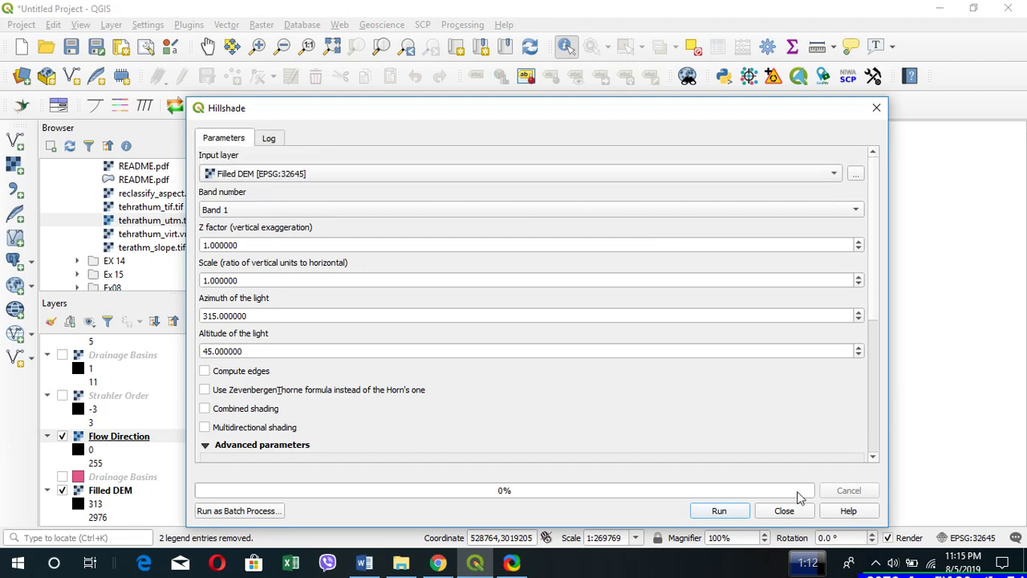
{"action": "left_click", "coordinate": [718, 510]}
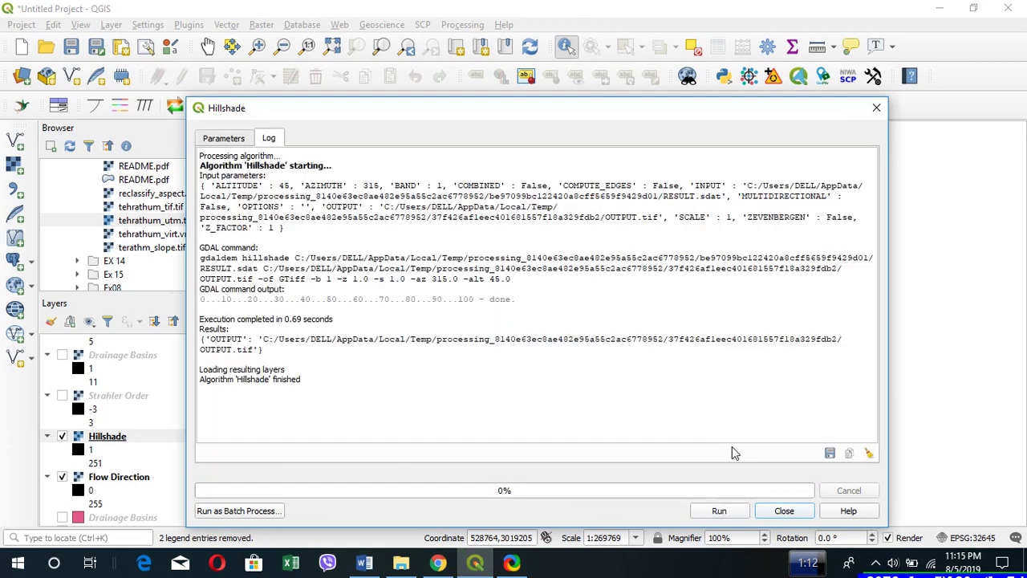
{"action": "left_click", "coordinate": [782, 512]}
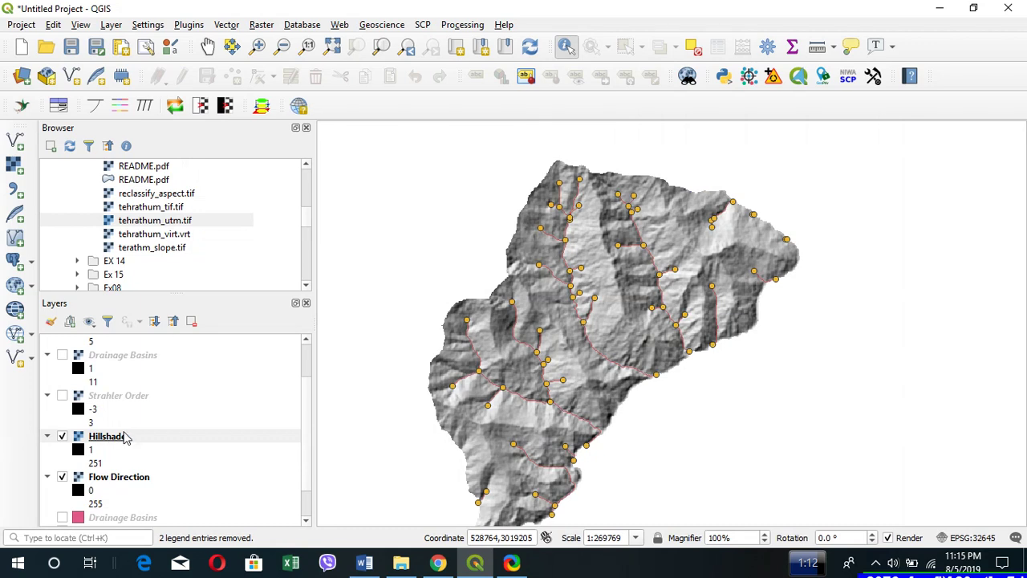
- Move the Hillshade layer up in the layer order to sit directly below Channels
{"action": "left_click_drag", "start_coordinate": [124, 438], "coordinate": [164, 377]}
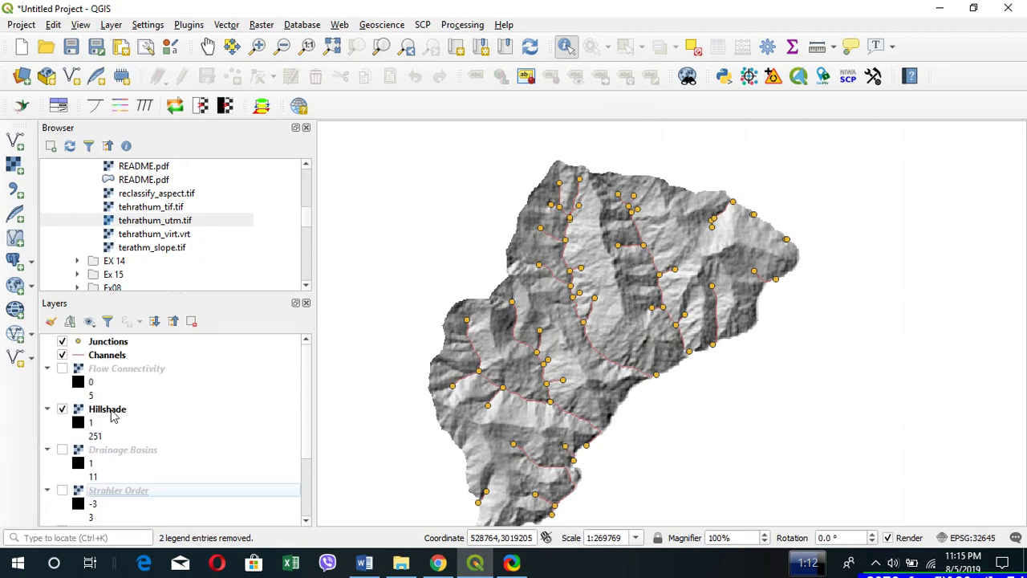
{"action": "left_click_drag", "start_coordinate": [112, 415], "coordinate": [117, 369]}
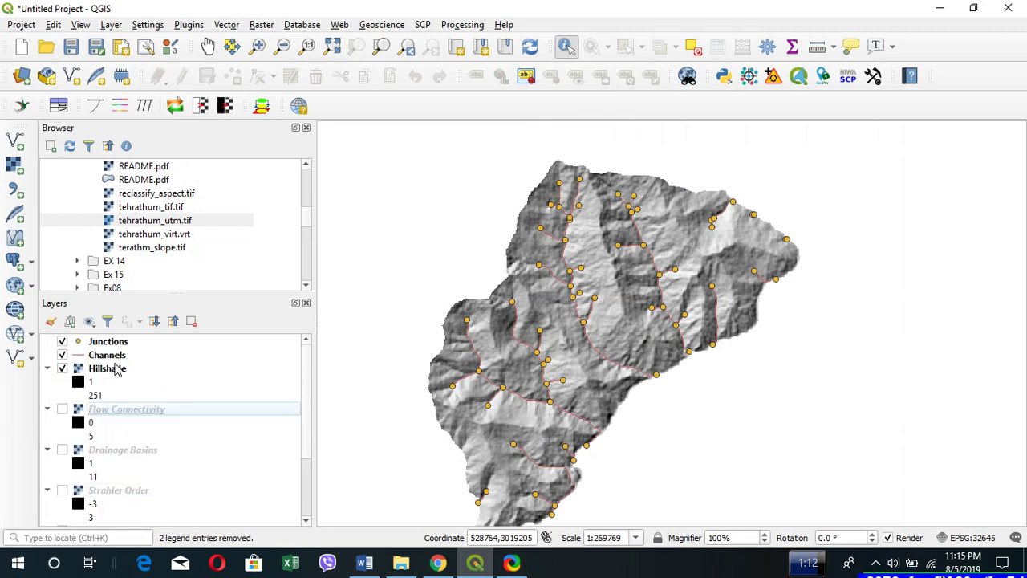
{"action": "left_click", "coordinate": [118, 357]}
- Style the Channels simple line in bright blue with a 0.4 mm stroke width
{"action": "double_click", "coordinate": [118, 360]}
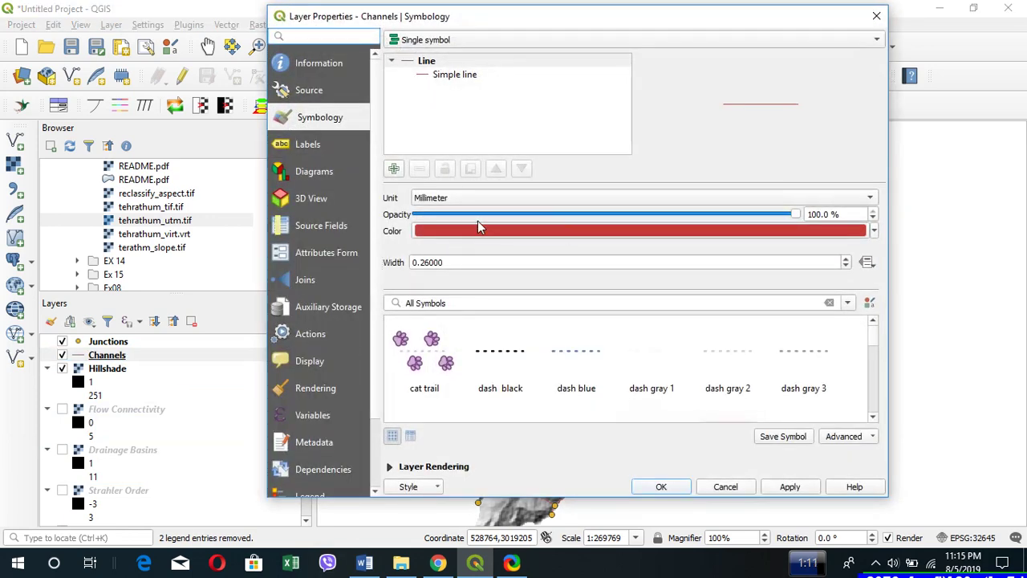
{"action": "left_click", "coordinate": [454, 74]}
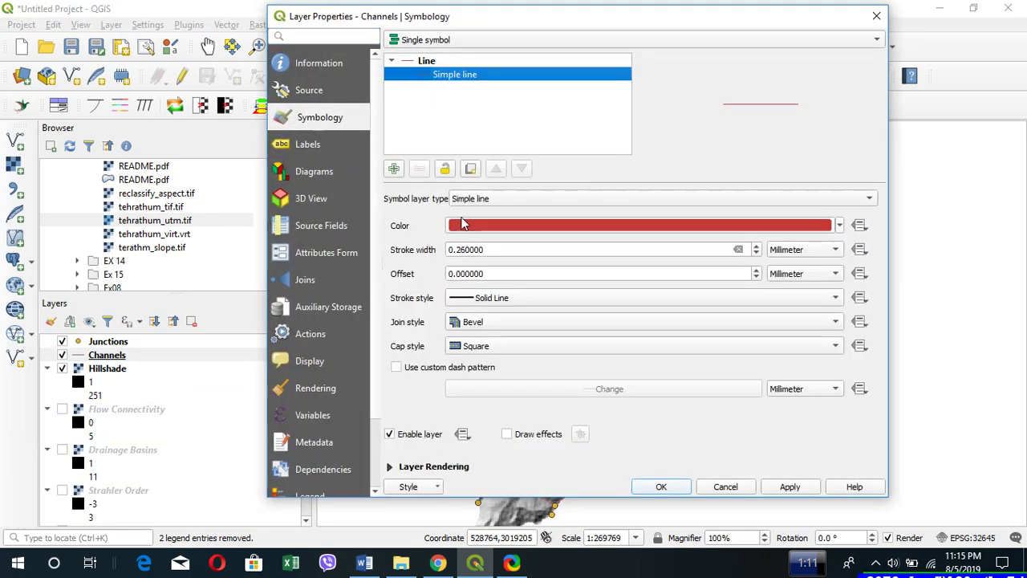
{"action": "left_click", "coordinate": [450, 225]}
{"action": "left_click", "coordinate": [135, 356]}
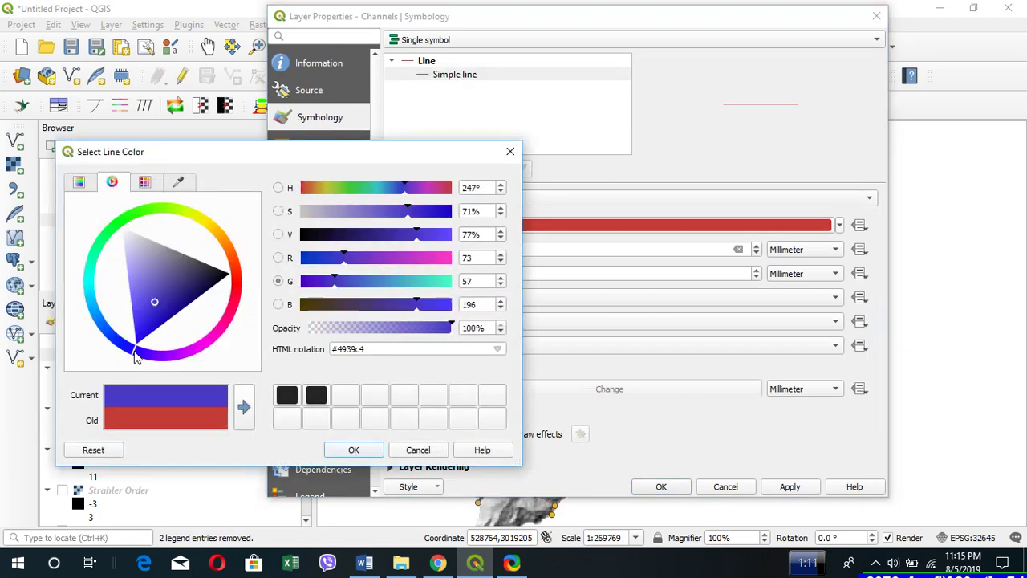
{"action": "mouse_move", "coordinate": [119, 346]}
{"action": "left_mouse_down"}
{"action": "mouse_move", "coordinate": [147, 298]}
{"action": "mouse_move", "coordinate": [140, 316]}
{"action": "left_mouse_up"}
{"action": "left_click", "coordinate": [351, 451]}
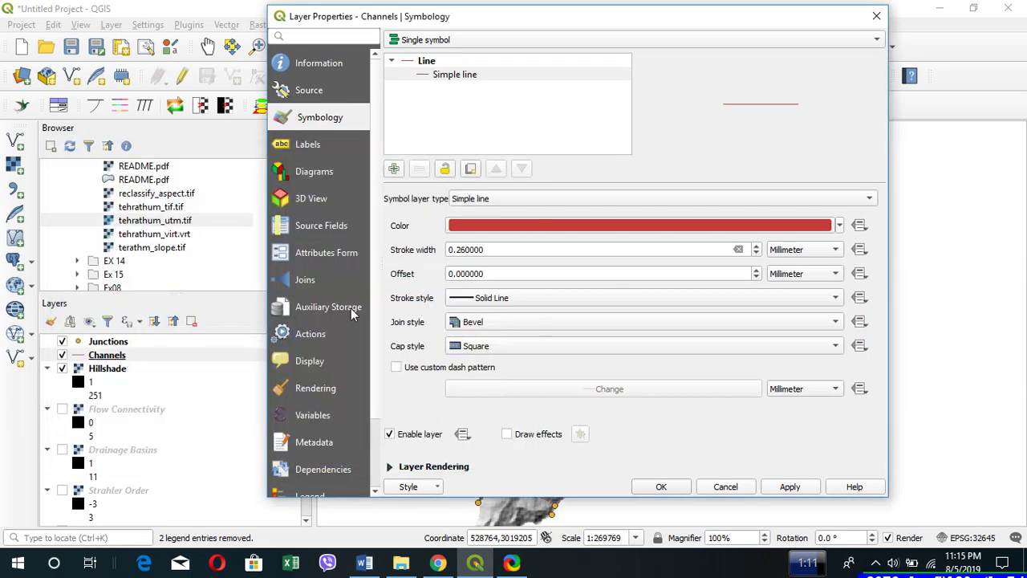
{"action": "left_click_drag", "start_coordinate": [497, 252], "coordinate": [347, 240]}
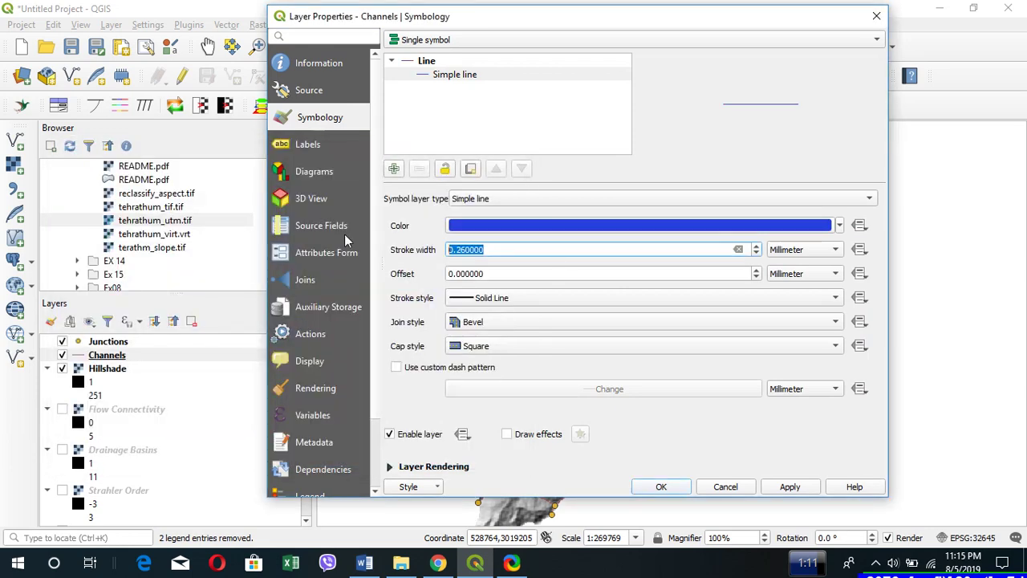
{"action": "type", "text": "0.4"}
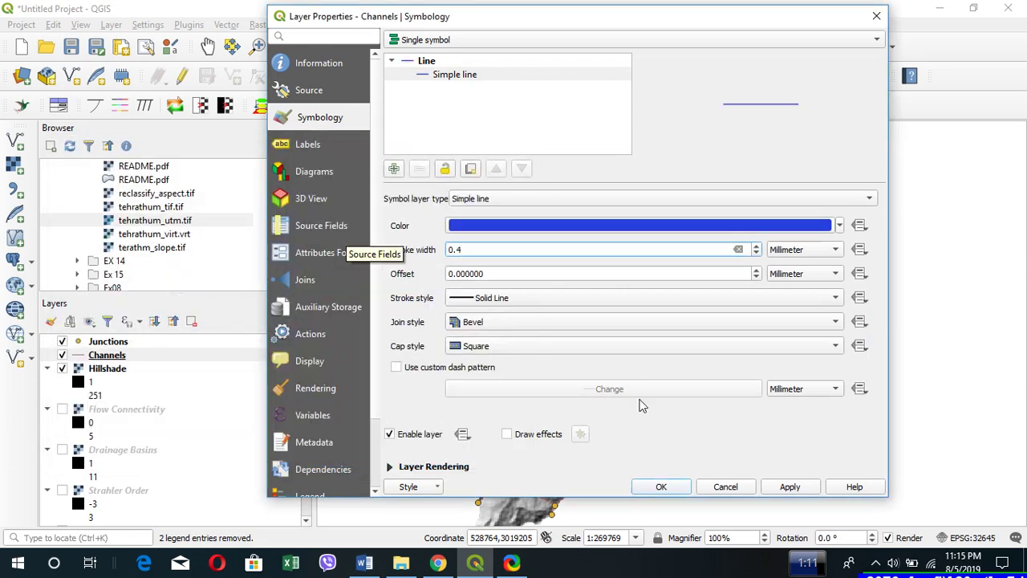
{"action": "left_click", "coordinate": [661, 486]}
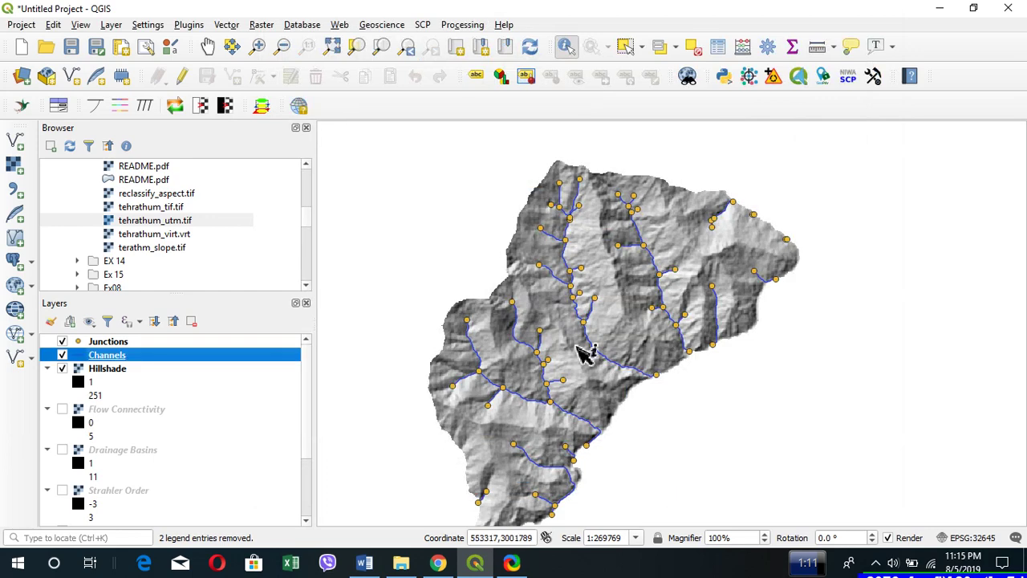
{"action": "scroll", "coordinate": [586, 353], "scroll_direction": "up", "scroll_amount": 1}
{"action": "scroll", "coordinate": [637, 328], "scroll_direction": "down", "scroll_amount": 1}
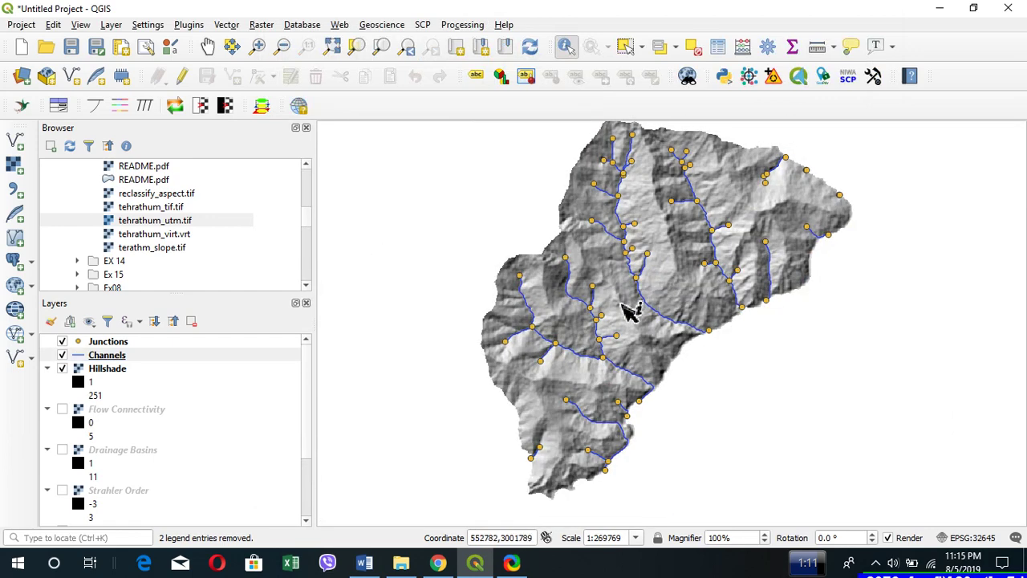
{"action": "scroll", "coordinate": [603, 335], "scroll_direction": "up", "scroll_amount": 1}
{"action": "scroll", "coordinate": [600, 339], "scroll_direction": "up", "scroll_amount": 1}
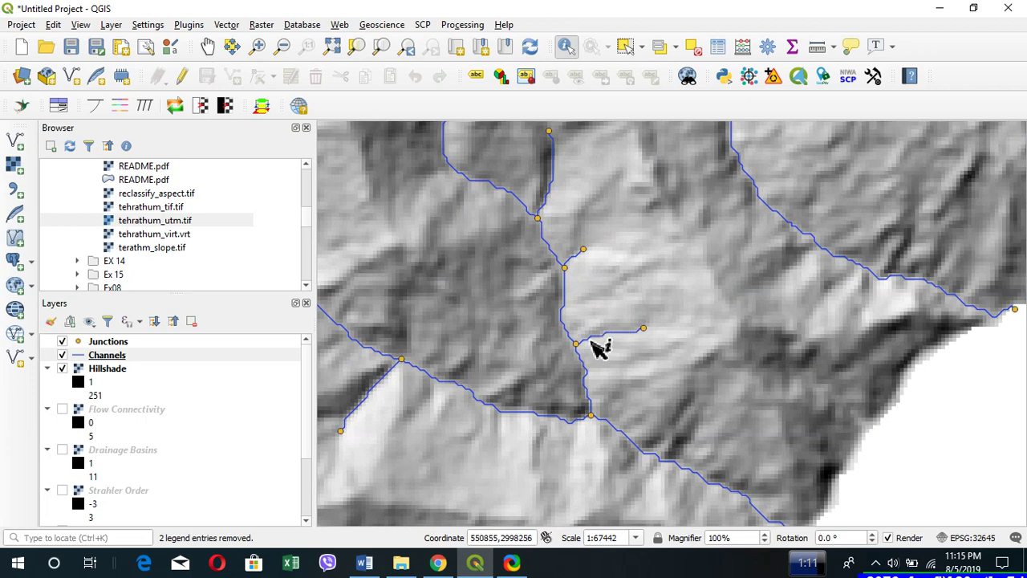
{"action": "scroll", "coordinate": [600, 348], "scroll_direction": "down", "scroll_amount": 1}
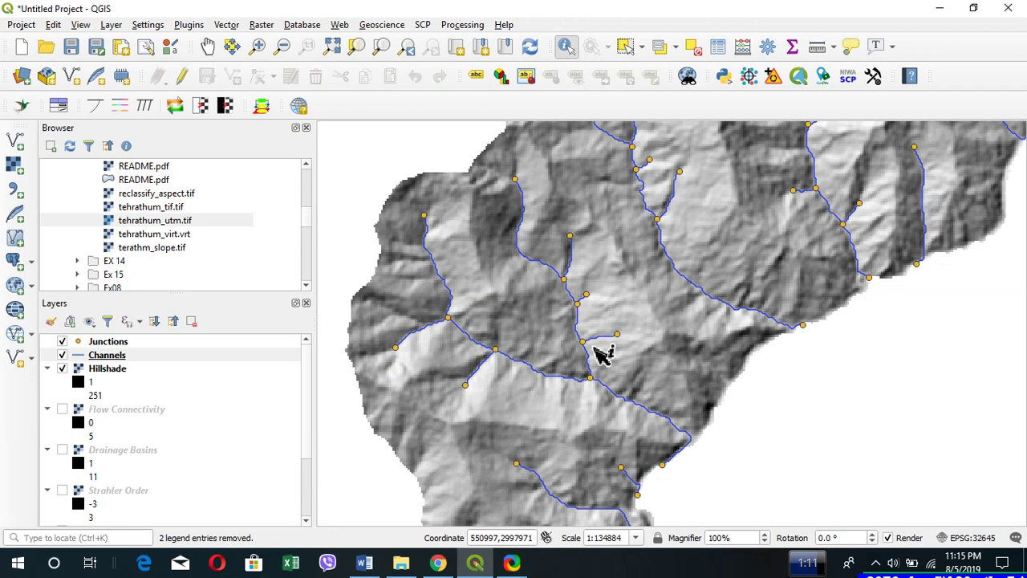
{"action": "scroll", "coordinate": [589, 308], "scroll_direction": "down", "scroll_amount": 1}
{"action": "scroll", "coordinate": [588, 307], "scroll_direction": "up", "scroll_amount": 1}
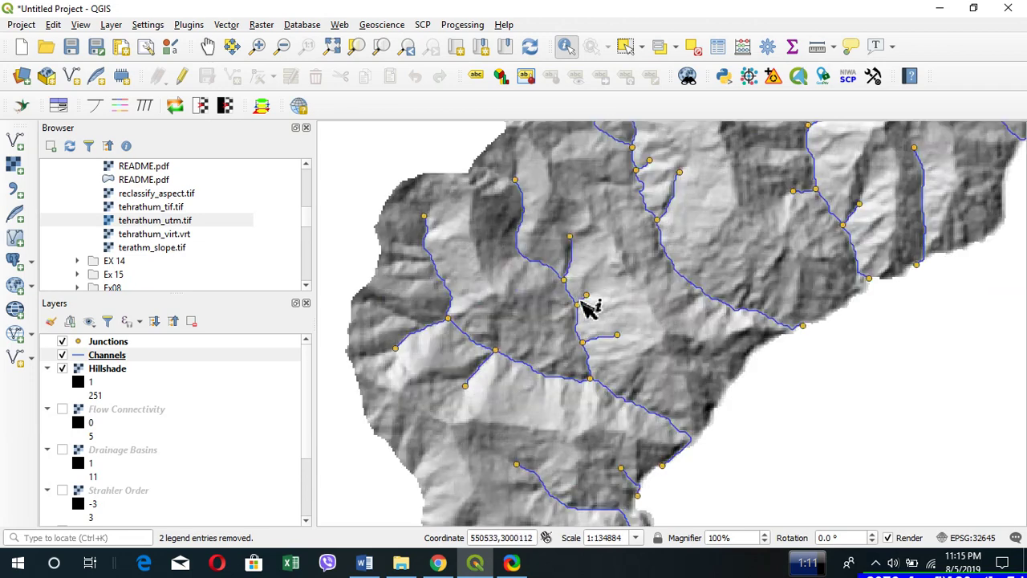
{"action": "left_click_drag", "start_coordinate": [637, 296], "coordinate": [623, 293]}
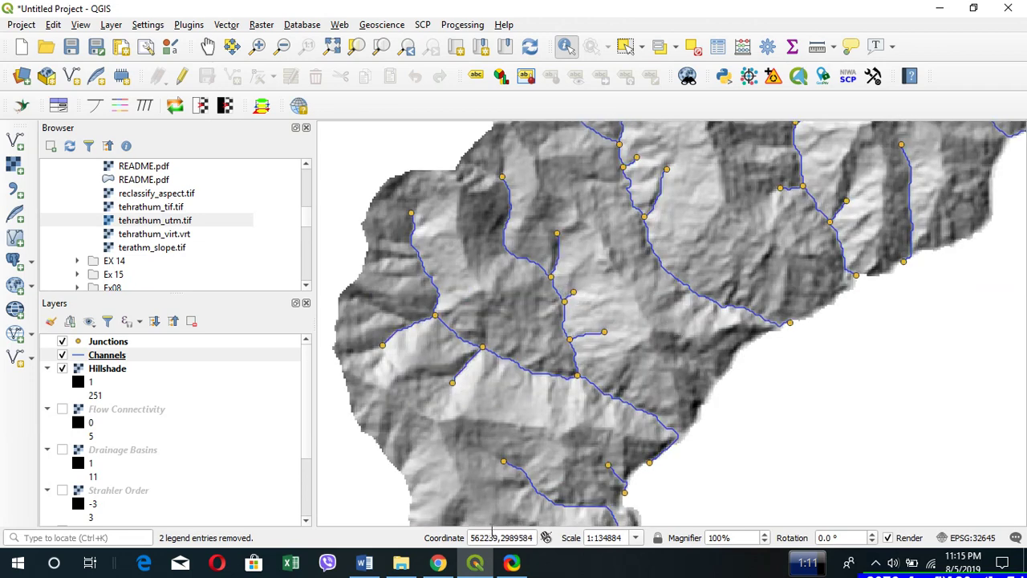
- Switch the Hillshade layer's render type to Singleband pseudocolor
{"action": "double_click", "coordinate": [119, 372]}
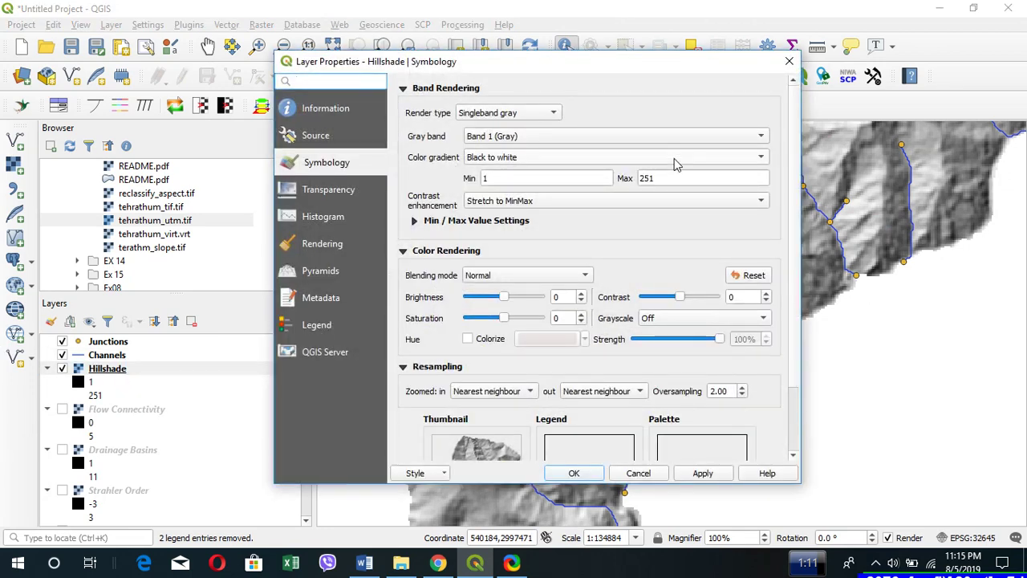
{"action": "left_click", "coordinate": [517, 114]}
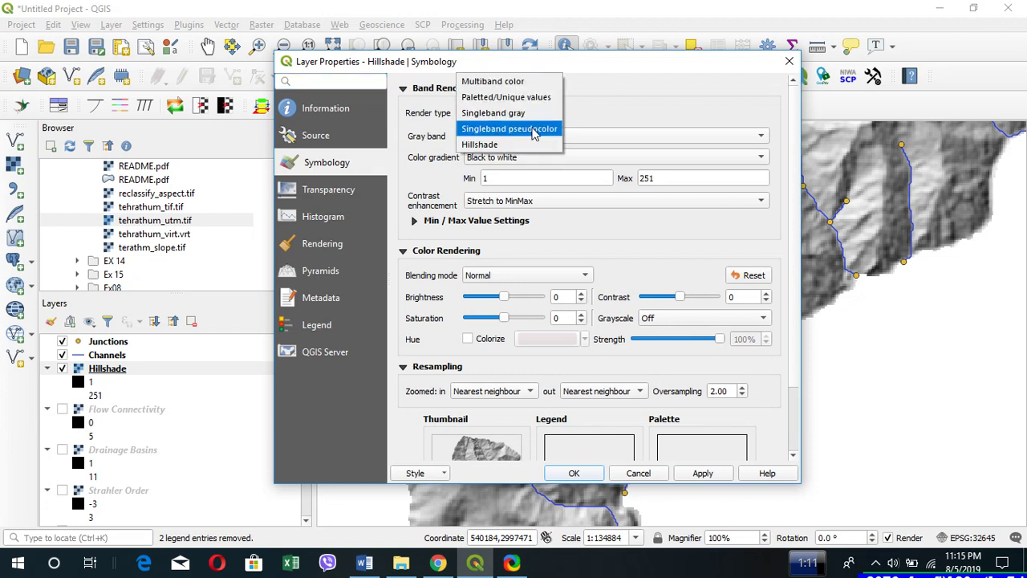
{"action": "left_click", "coordinate": [515, 130]}
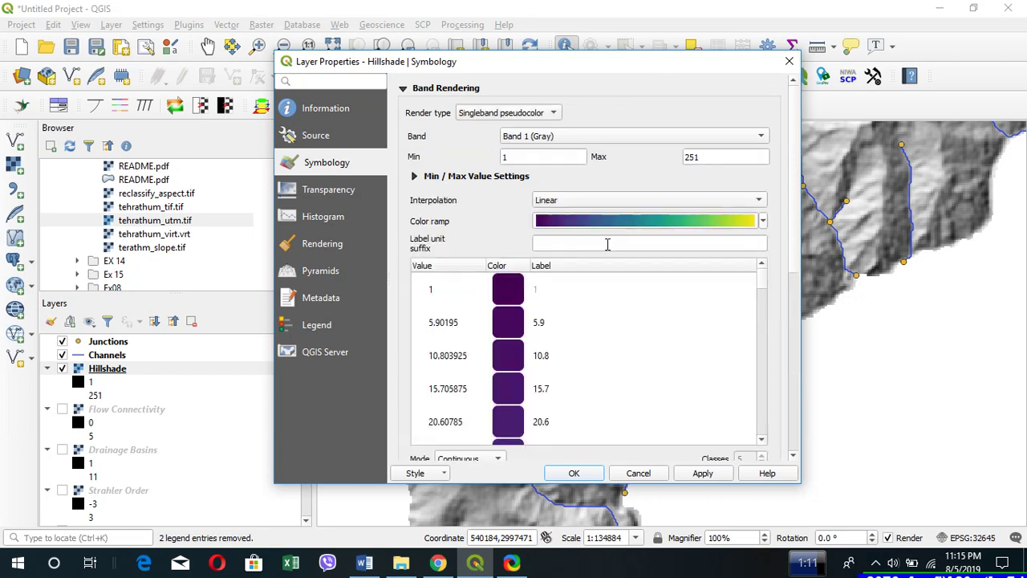
- Create a cpt-city colour ramp from QGIS > grass > ndvi and apply it to Hillshade
{"action": "left_click", "coordinate": [763, 225]}
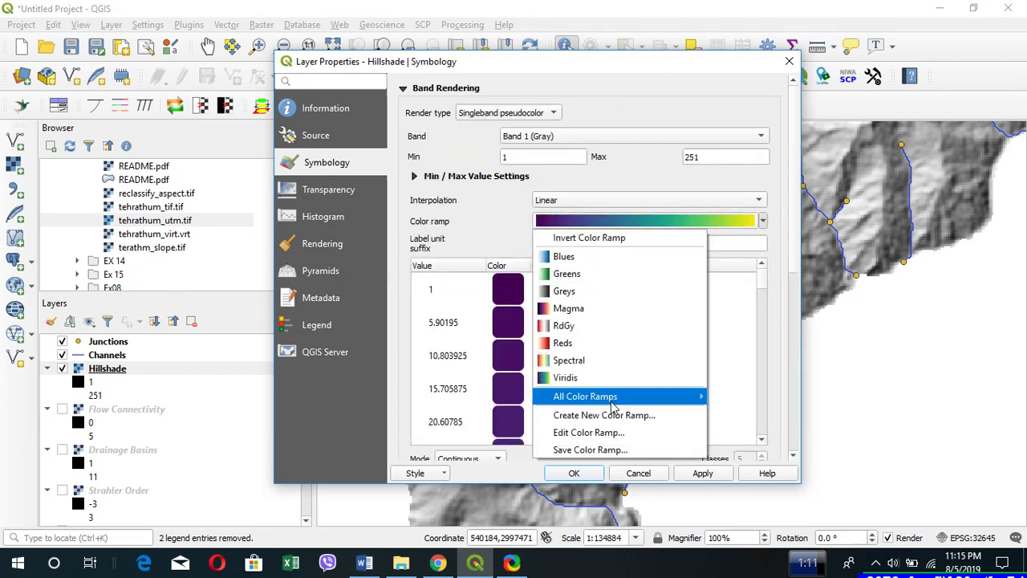
{"action": "left_click", "coordinate": [646, 415]}
{"action": "left_click", "coordinate": [521, 275]}
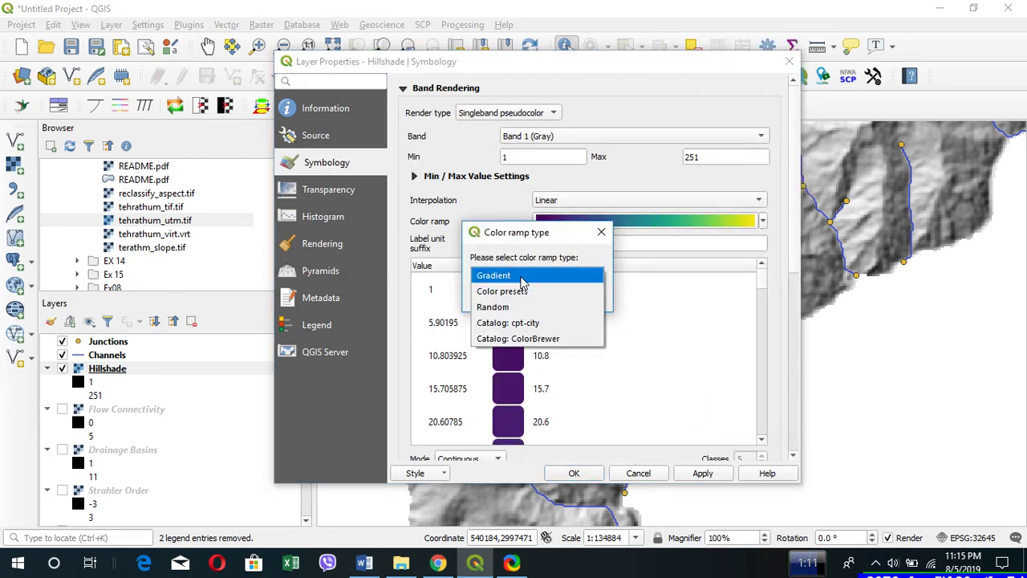
{"action": "left_click", "coordinate": [522, 321]}
{"action": "left_click", "coordinate": [513, 295]}
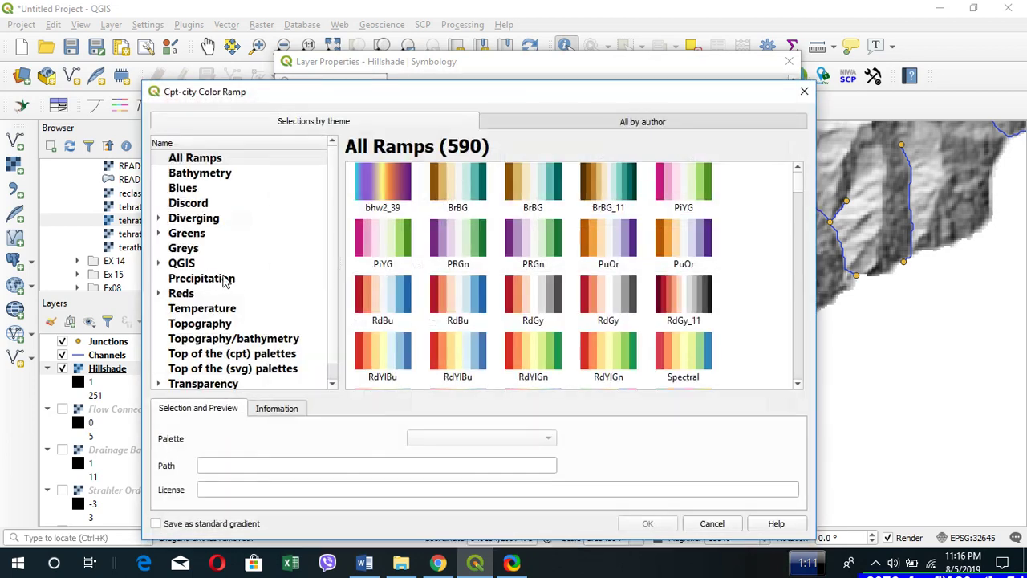
{"action": "left_click", "coordinate": [161, 263]}
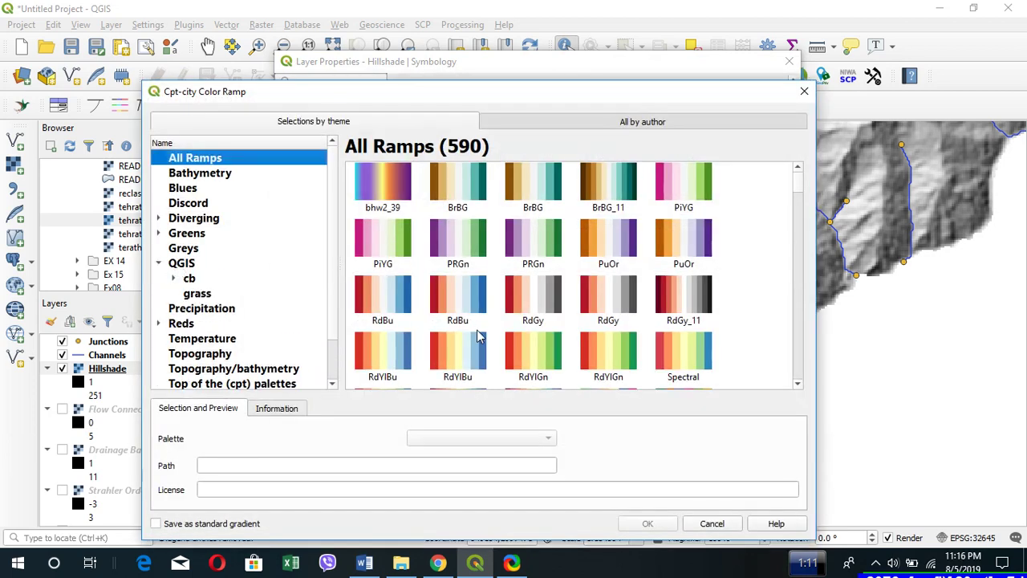
{"action": "left_click", "coordinate": [196, 294]}
{"action": "scroll", "coordinate": [694, 269], "scroll_direction": "down", "scroll_amount": 3}
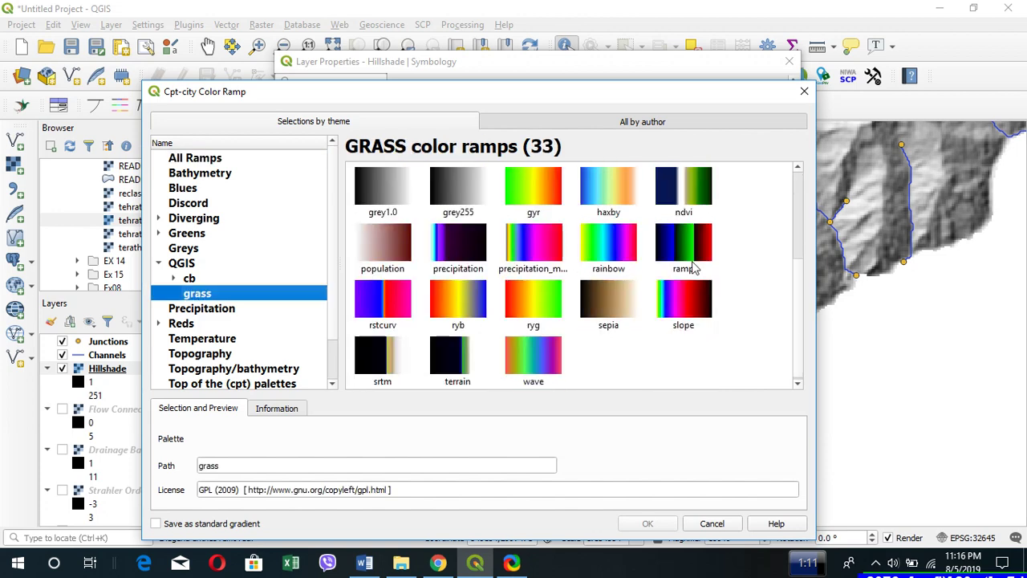
{"action": "left_click", "coordinate": [697, 200]}
{"action": "left_click", "coordinate": [648, 524]}
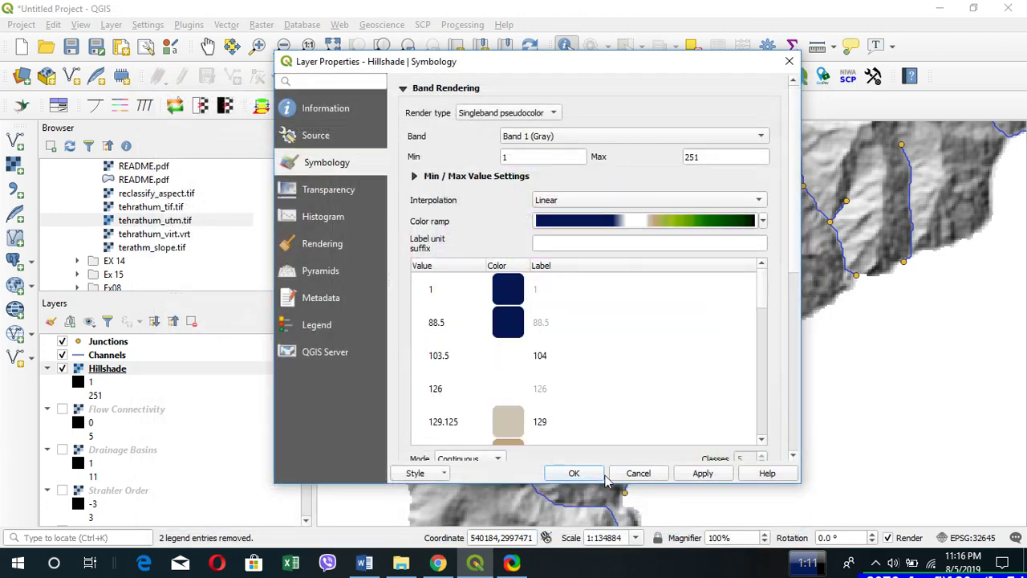
{"action": "left_click", "coordinate": [594, 478]}
- Set the Hillshade layer's global opacity to 50% under Transparency
{"action": "scroll", "coordinate": [634, 386], "scroll_direction": "down", "scroll_amount": 2}
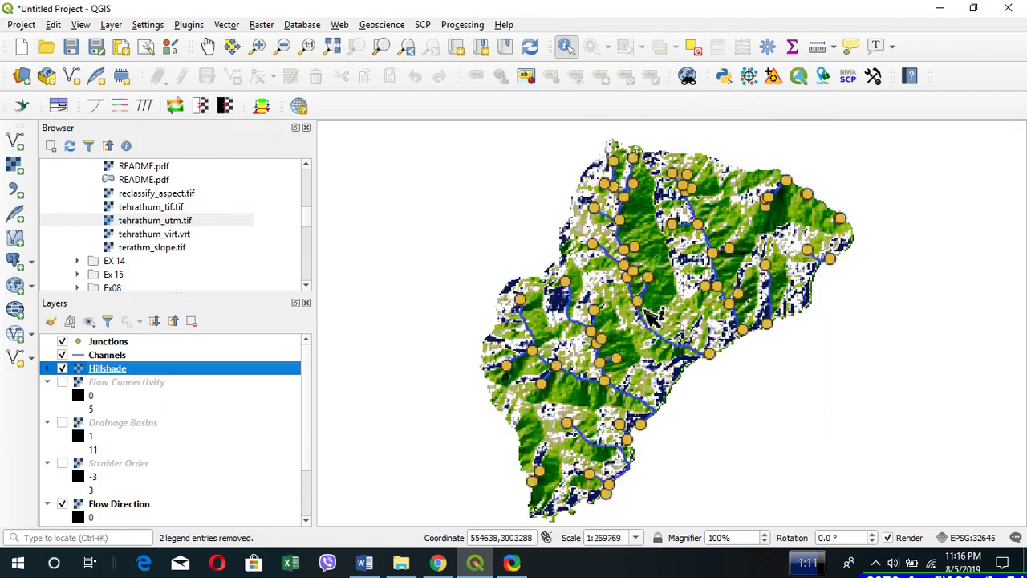
{"action": "scroll", "coordinate": [669, 293], "scroll_direction": "up", "scroll_amount": 3}
{"action": "scroll", "coordinate": [614, 305], "scroll_direction": "down", "scroll_amount": 2}
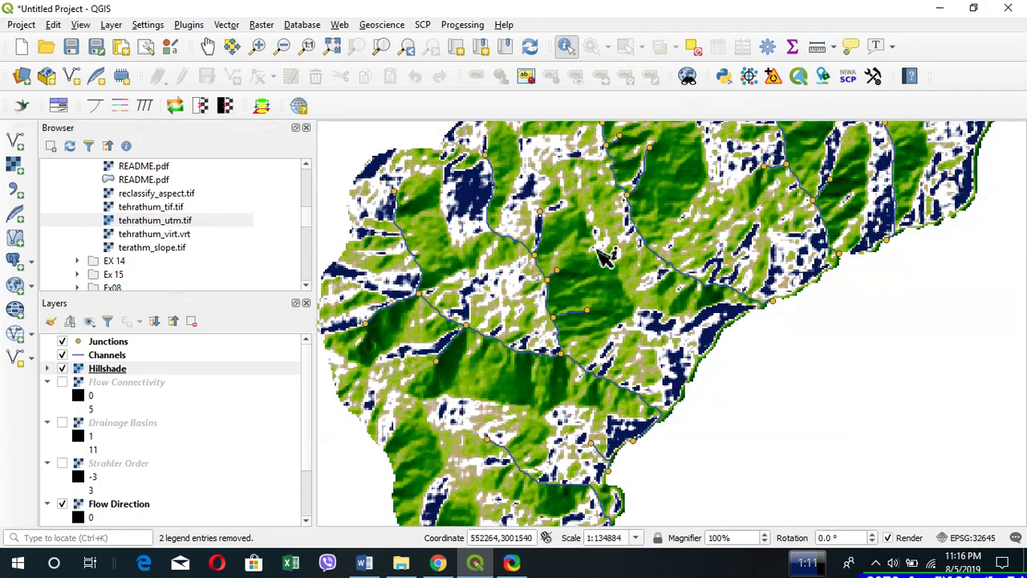
{"action": "scroll", "coordinate": [587, 270], "scroll_direction": "up", "scroll_amount": 1}
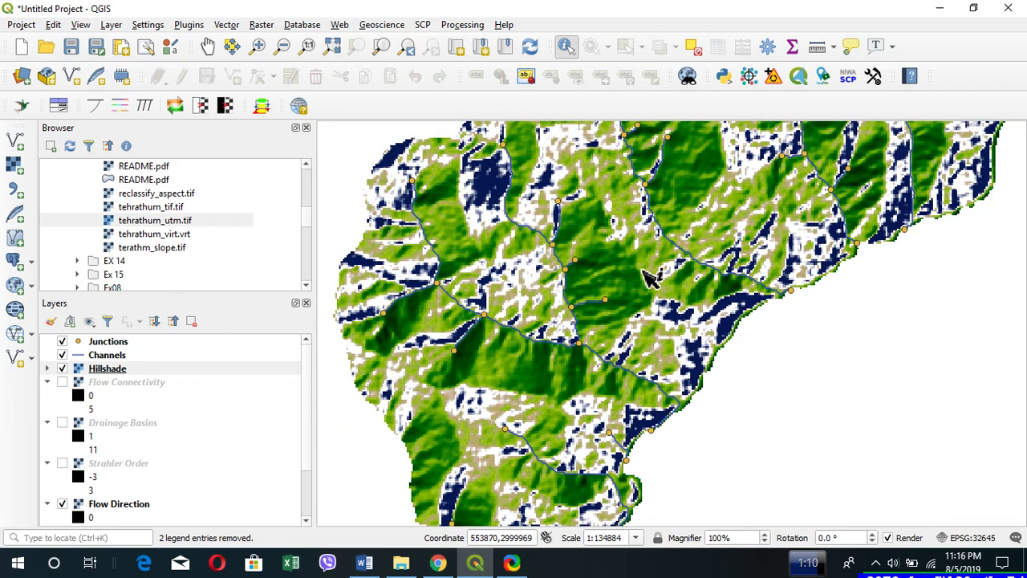
{"action": "scroll", "coordinate": [652, 283], "scroll_direction": "down", "scroll_amount": 1}
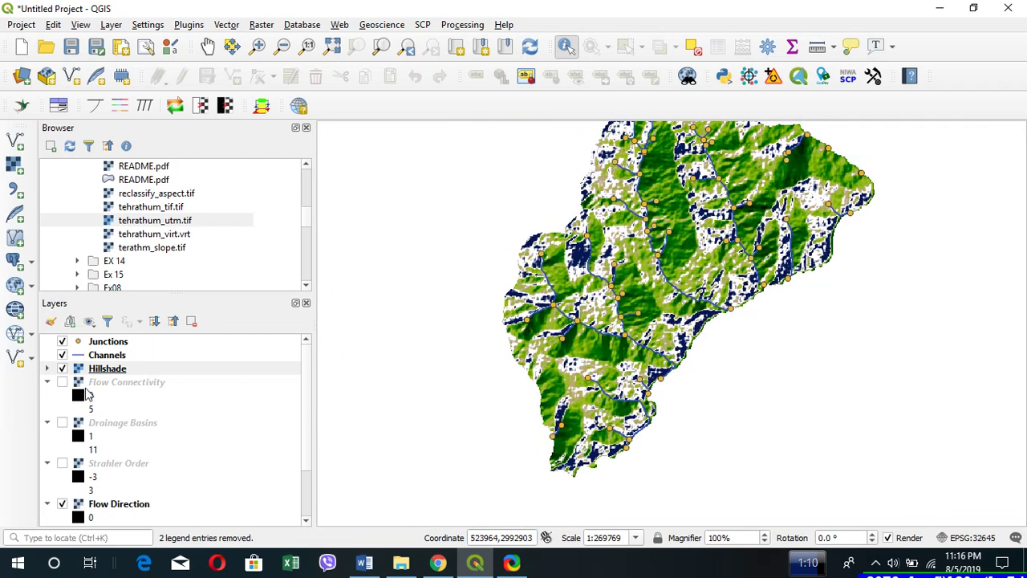
{"action": "double_click", "coordinate": [117, 371]}
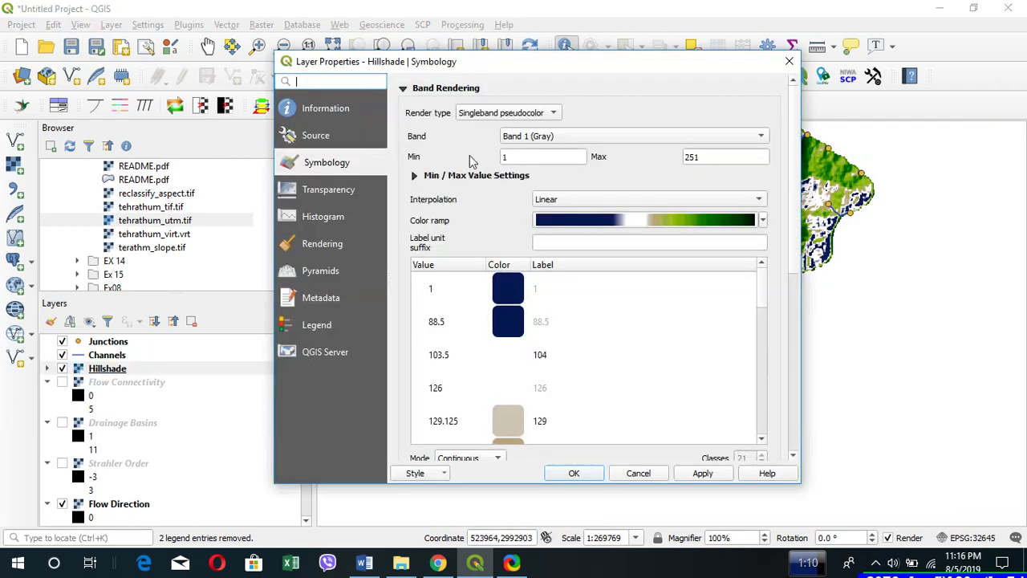
{"action": "left_click", "coordinate": [327, 190]}
{"action": "left_click_drag", "start_coordinate": [758, 107], "coordinate": [661, 113]}
{"action": "type", "text": "50"}
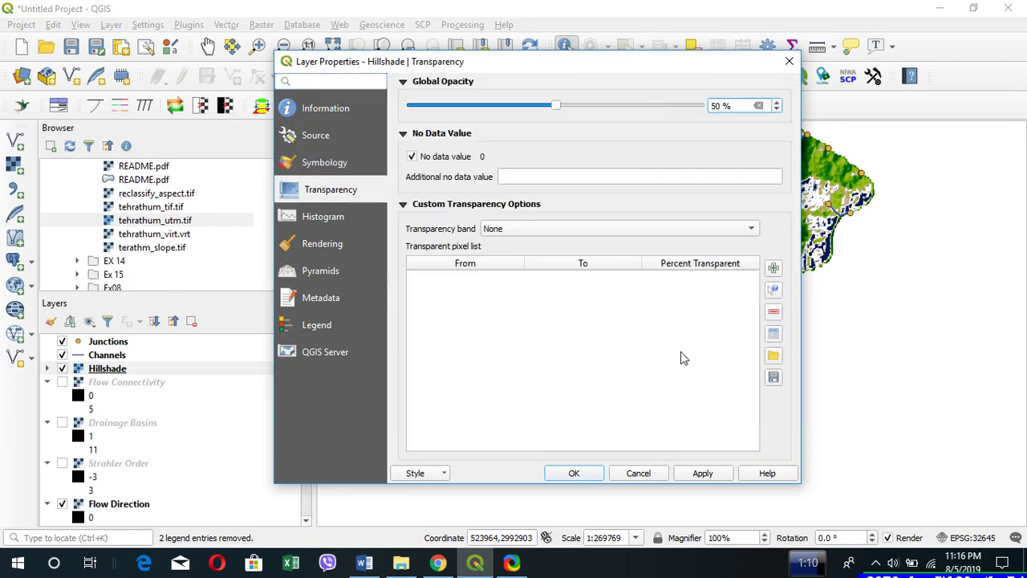
{"action": "left_click", "coordinate": [565, 475]}
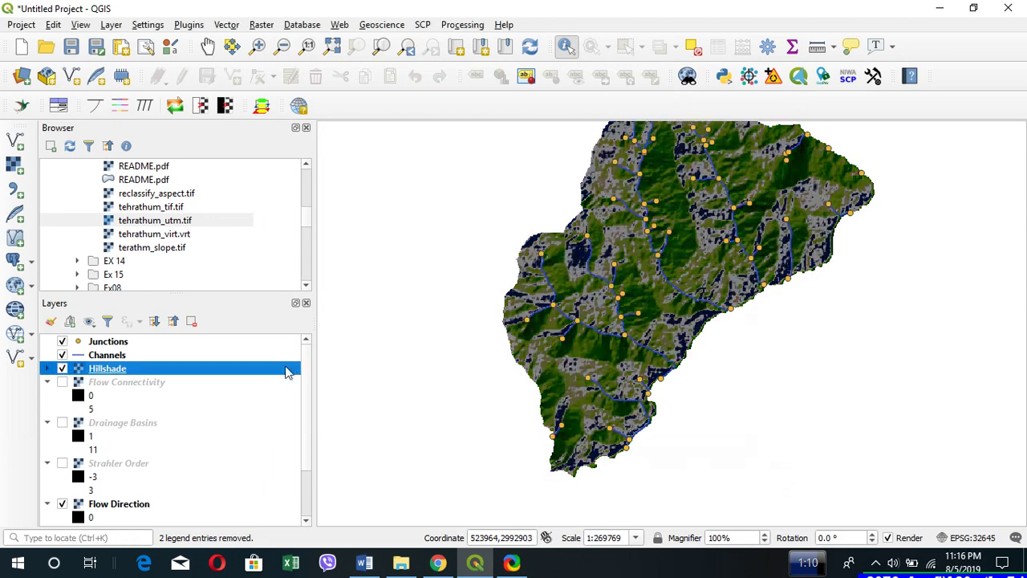
{"action": "scroll", "coordinate": [700, 257], "scroll_direction": "up", "scroll_amount": 1}
{"action": "scroll", "coordinate": [658, 270], "scroll_direction": "down", "scroll_amount": 1}
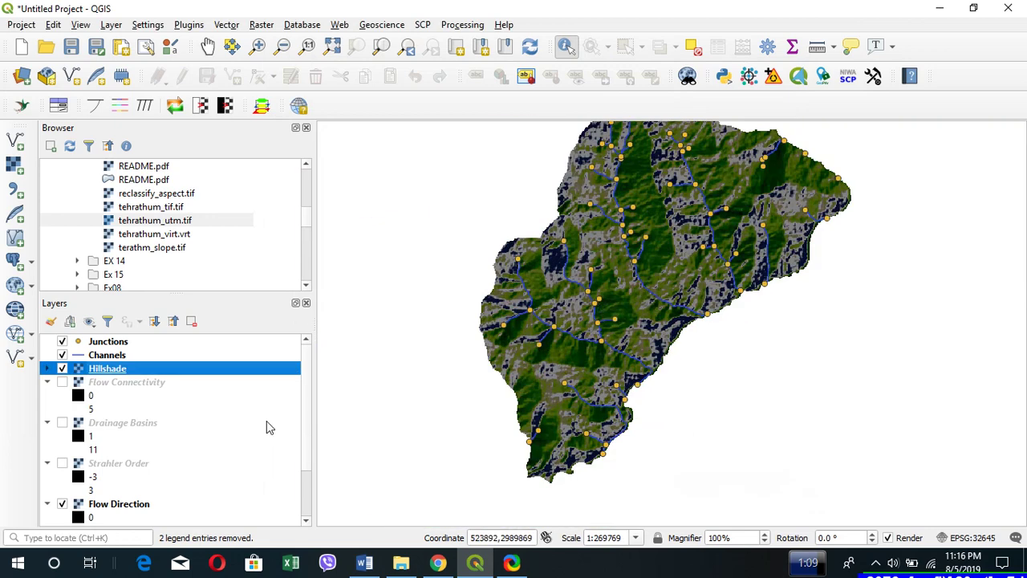
{"action": "scroll", "coordinate": [310, 418], "scroll_direction": "down", "scroll_amount": 2}
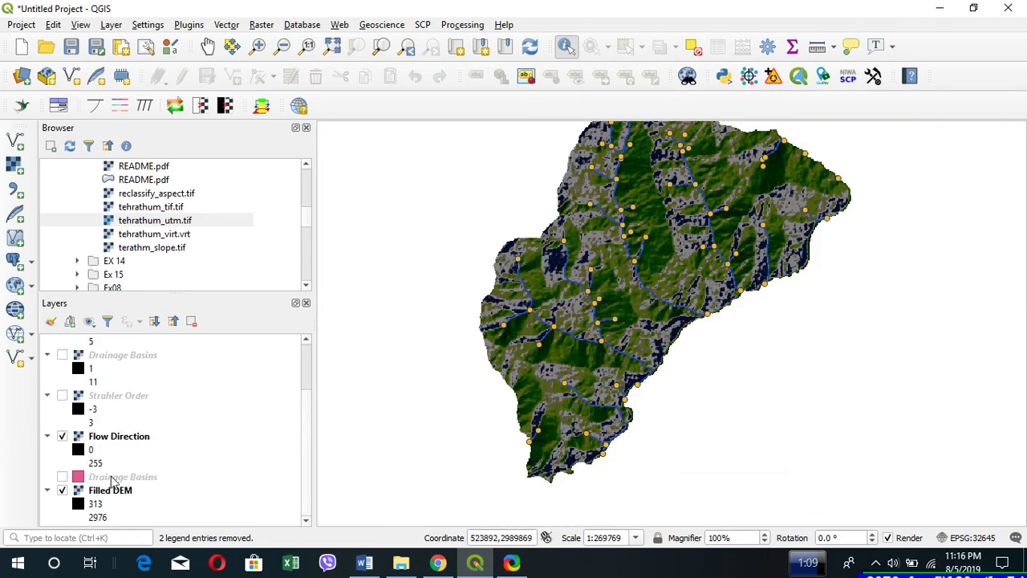
{"action": "scroll", "coordinate": [698, 281], "scroll_direction": "up", "scroll_amount": 1}
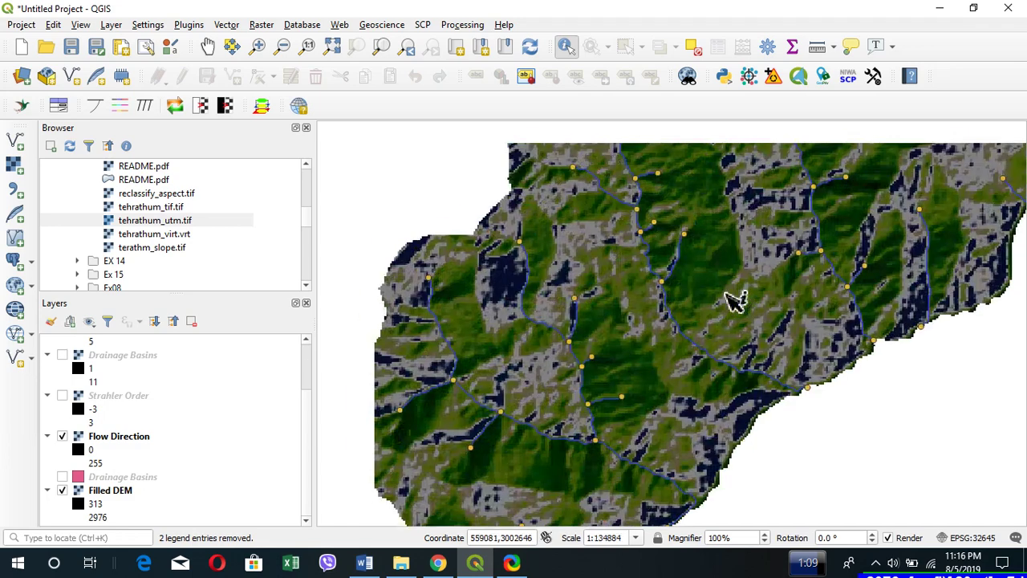
{"action": "scroll", "coordinate": [717, 268], "scroll_direction": "down", "scroll_amount": 1}
{"action": "scroll", "coordinate": [710, 293], "scroll_direction": "up", "scroll_amount": 1}
{"action": "scroll", "coordinate": [726, 293], "scroll_direction": "down", "scroll_amount": 1}
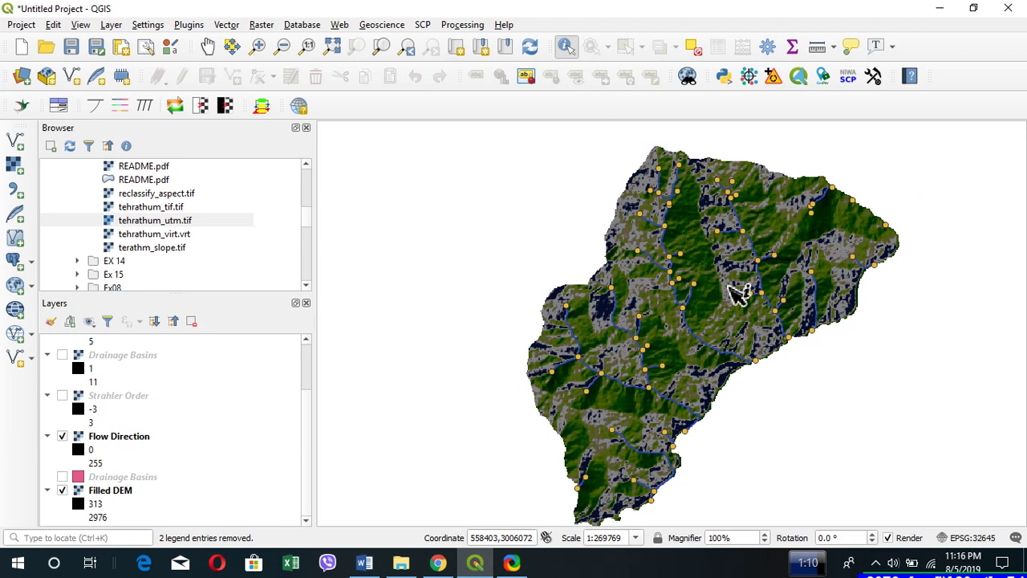
{"action": "scroll", "coordinate": [734, 290], "scroll_direction": "up", "scroll_amount": 1}
{"action": "scroll", "coordinate": [730, 287], "scroll_direction": "down", "scroll_amount": 1}
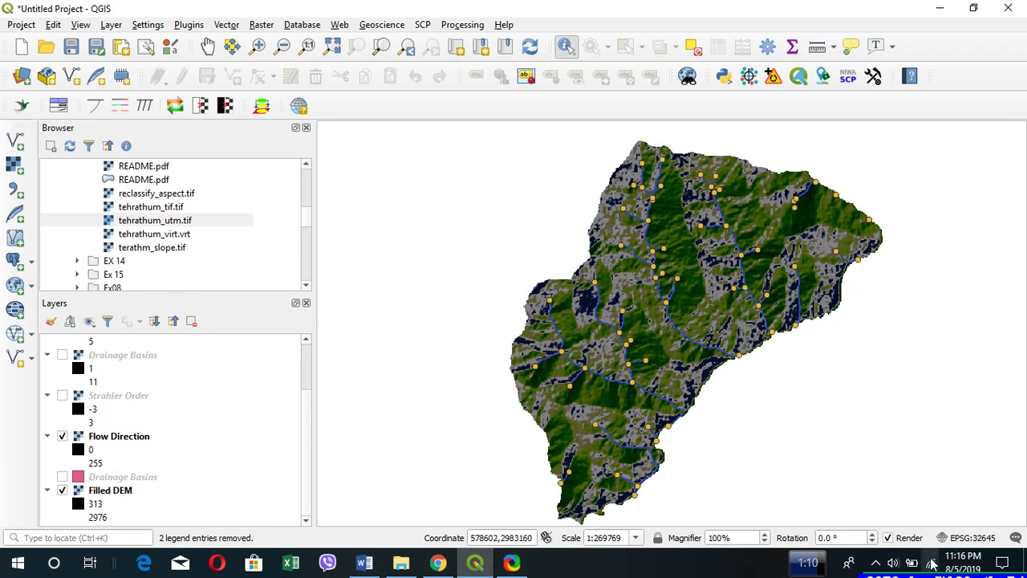